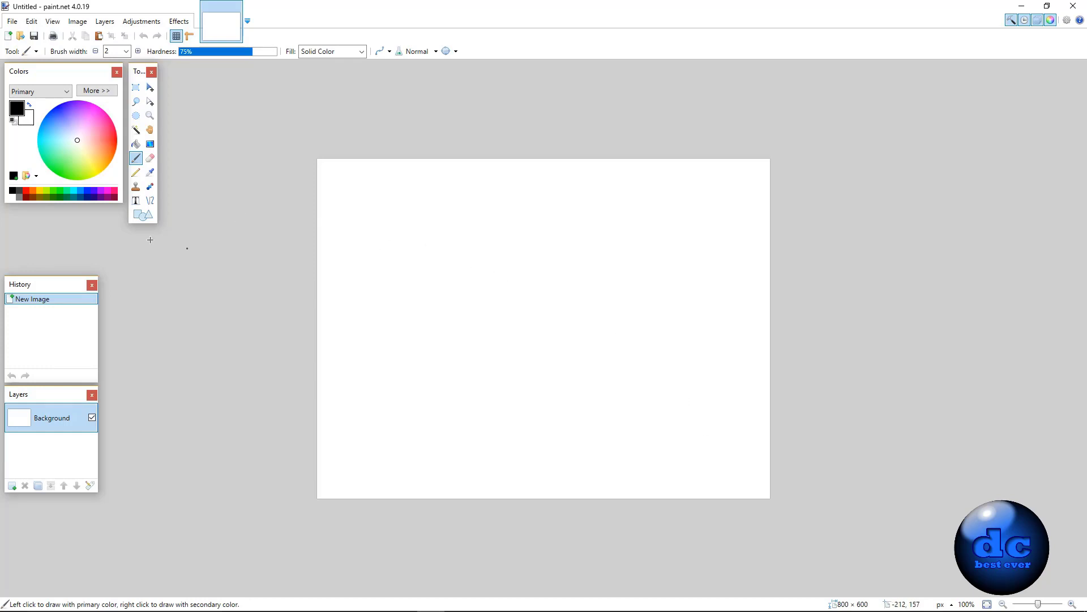
Choose the Text tool, add an empty Layer 2, and browse the font list.
left_click(136, 202)
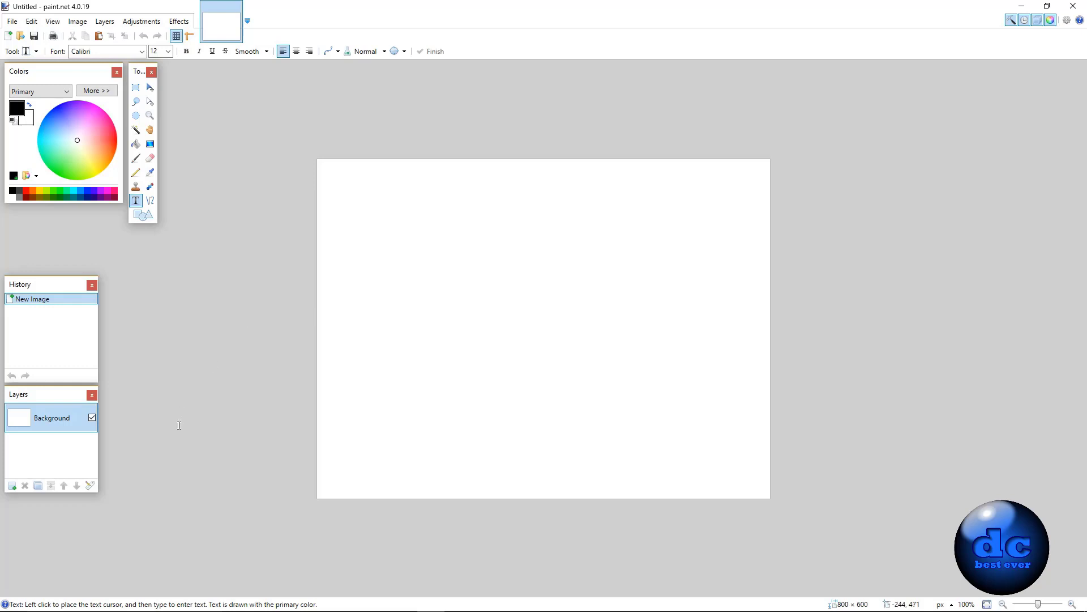
left_click(12, 486)
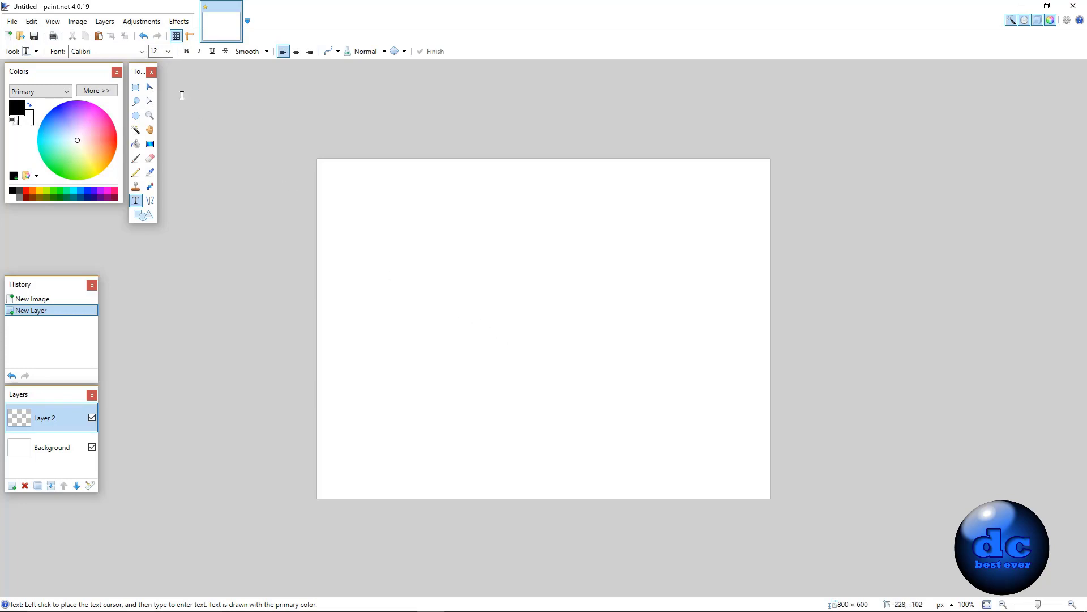
left_click(143, 52)
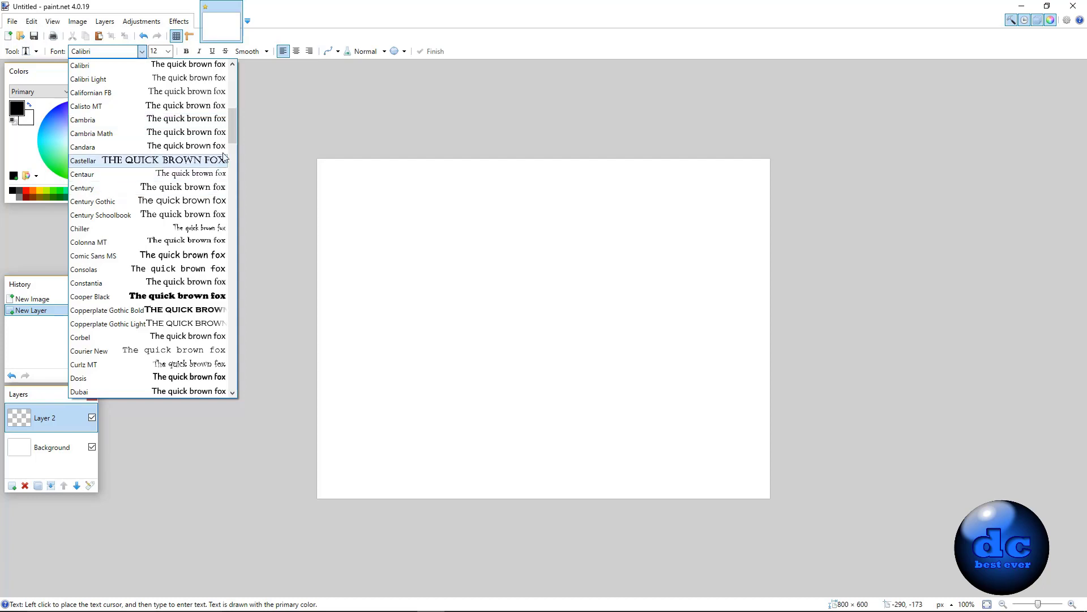
left_click_drag(233, 131, 236, 191)
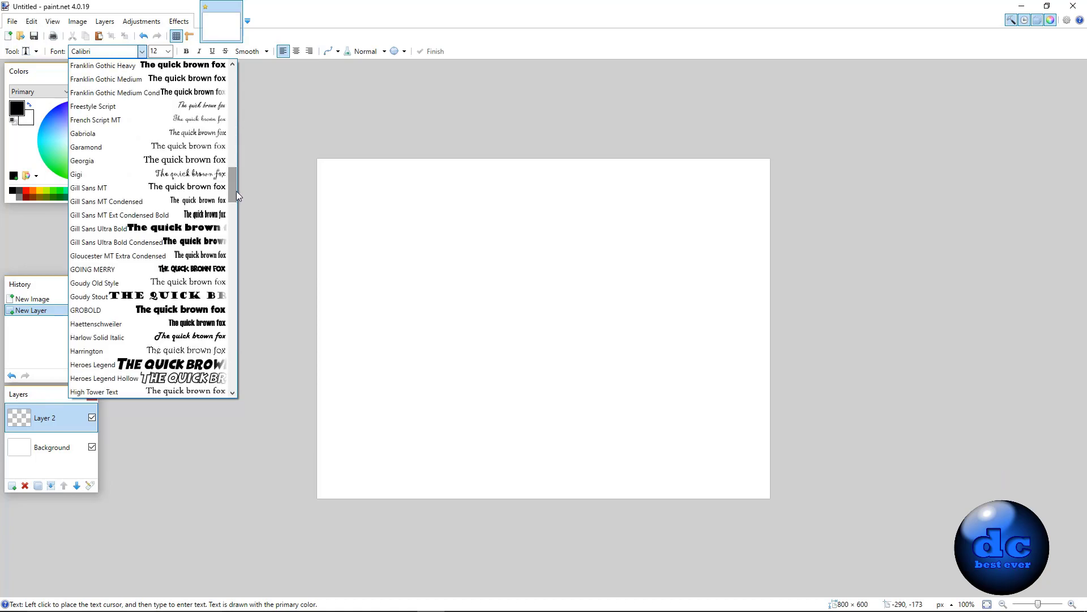
Type YOUR TEXT on the canvas in the GOING MERRY font at size 144.
left_click(196, 269)
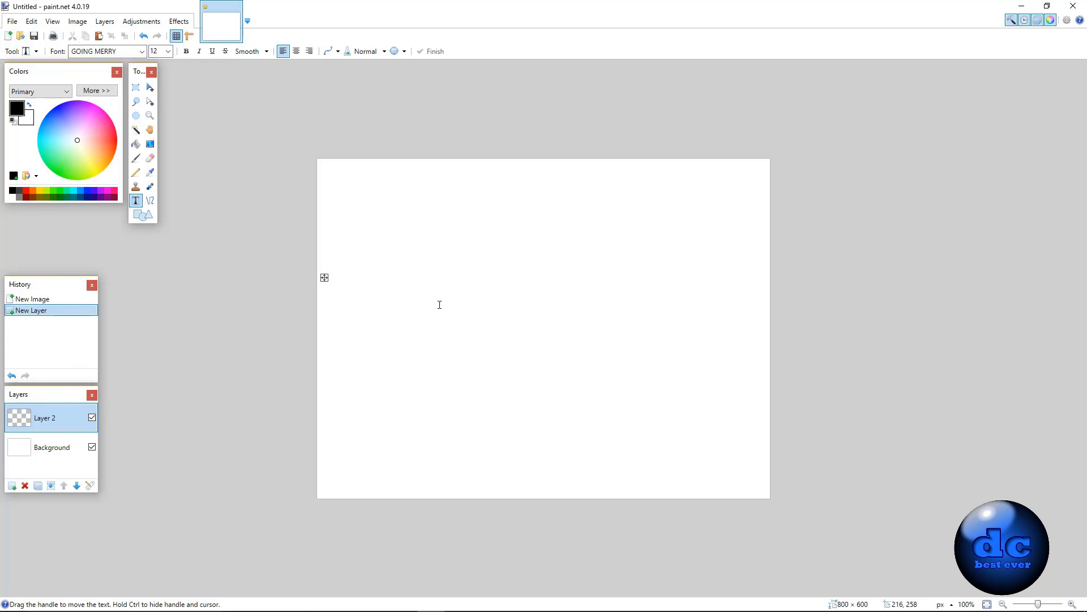
left_click(169, 51)
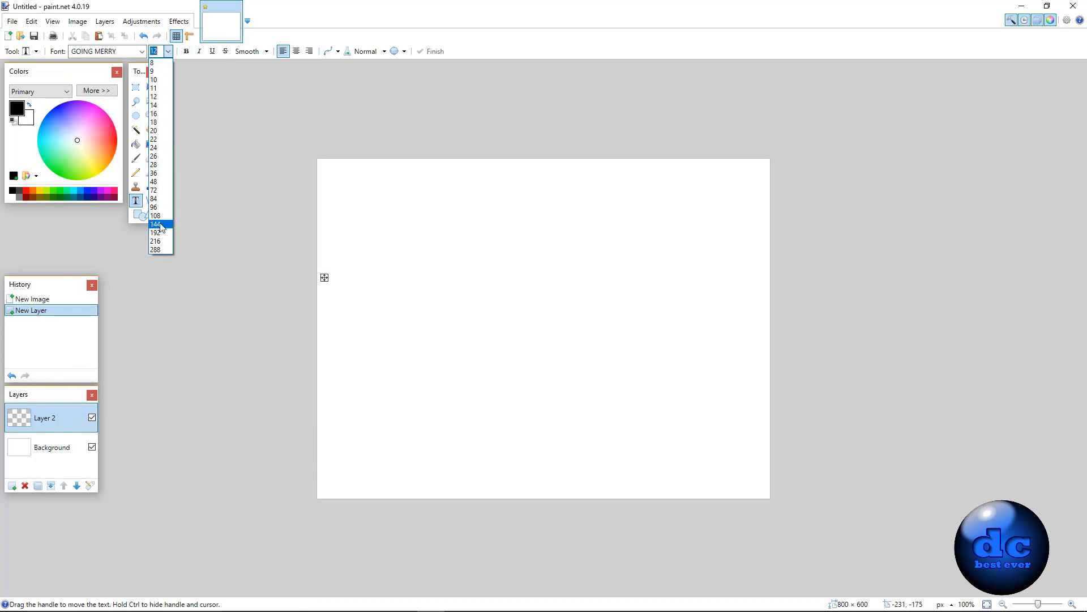
left_click(159, 224)
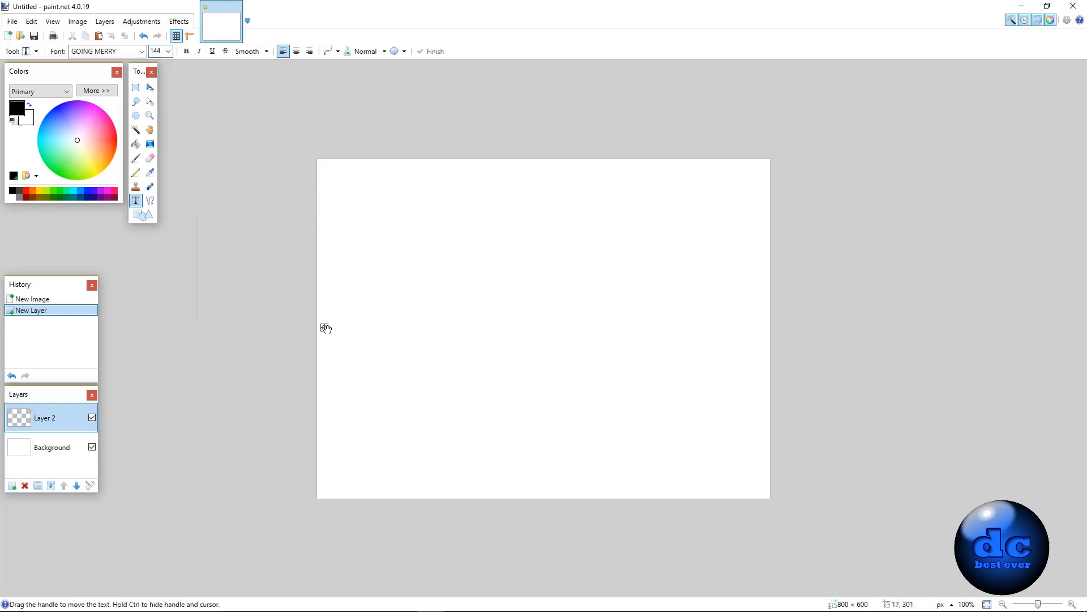
left_click_drag(325, 328, 483, 381)
type("your tex")
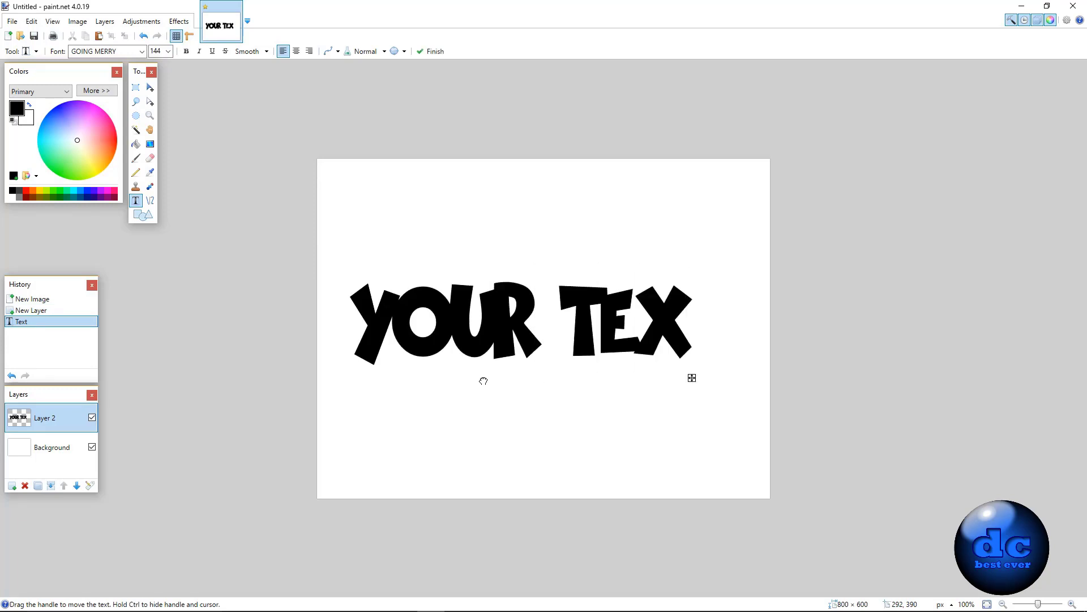
type("t")
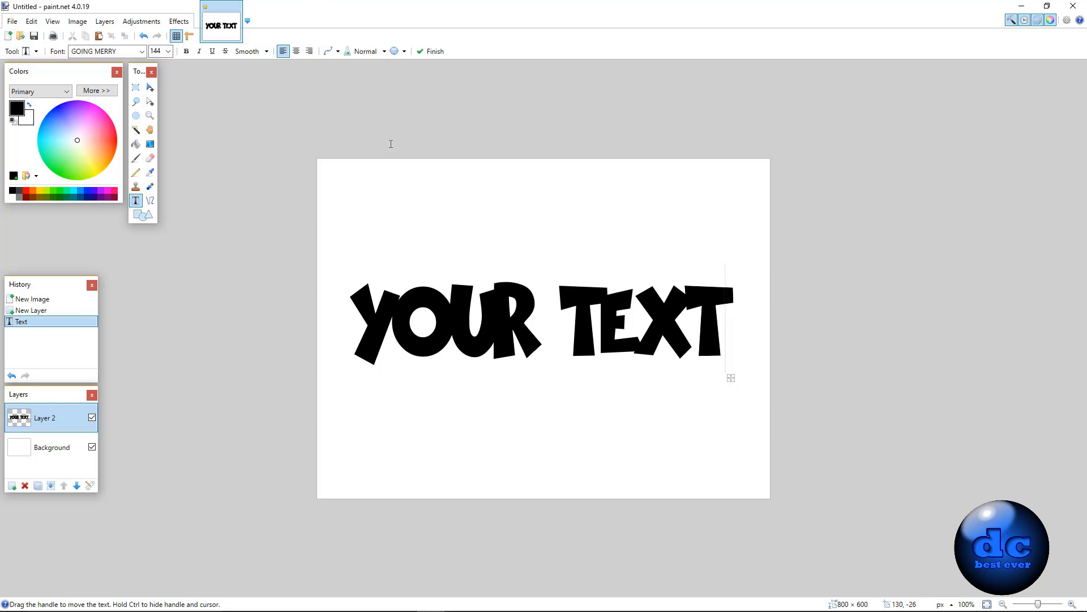
Center the YOUR TEXT lettering horizontally and vertically with Object Align > Center Both.
left_click(181, 22)
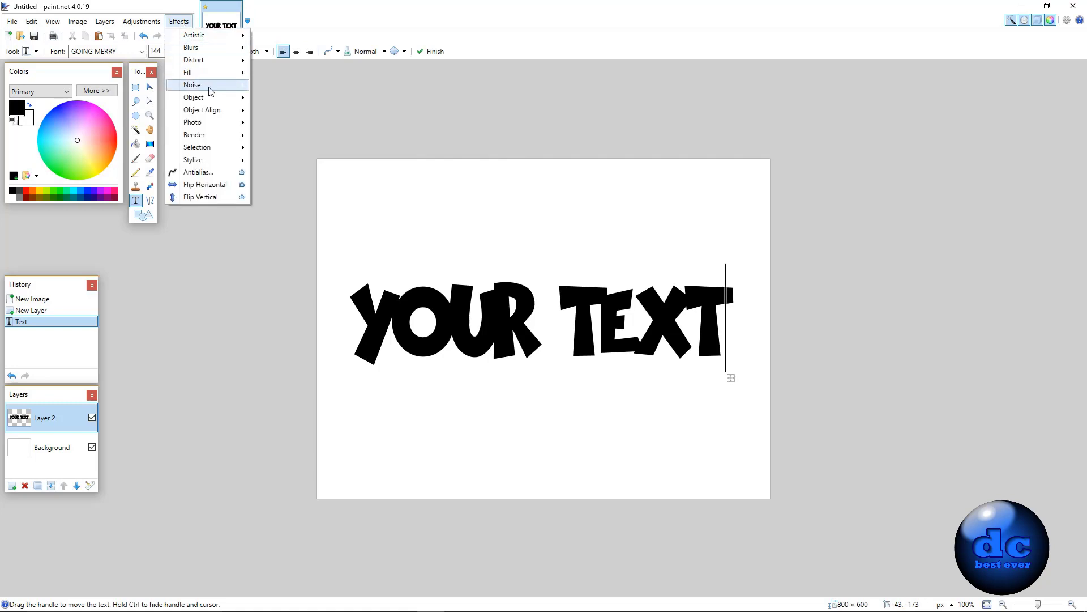
mouse_move(214, 99)
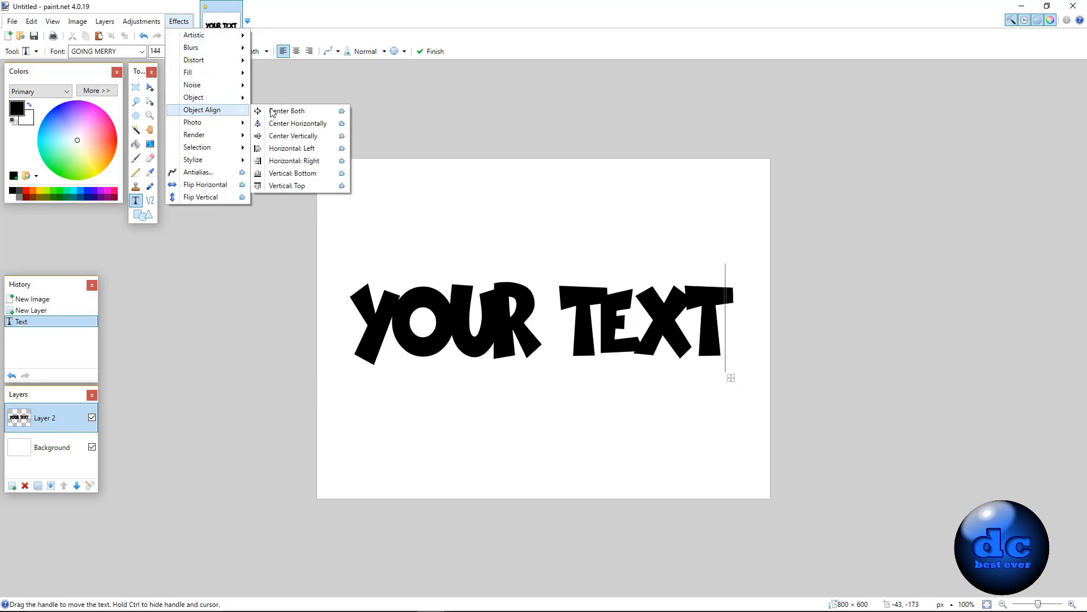
left_click(298, 111)
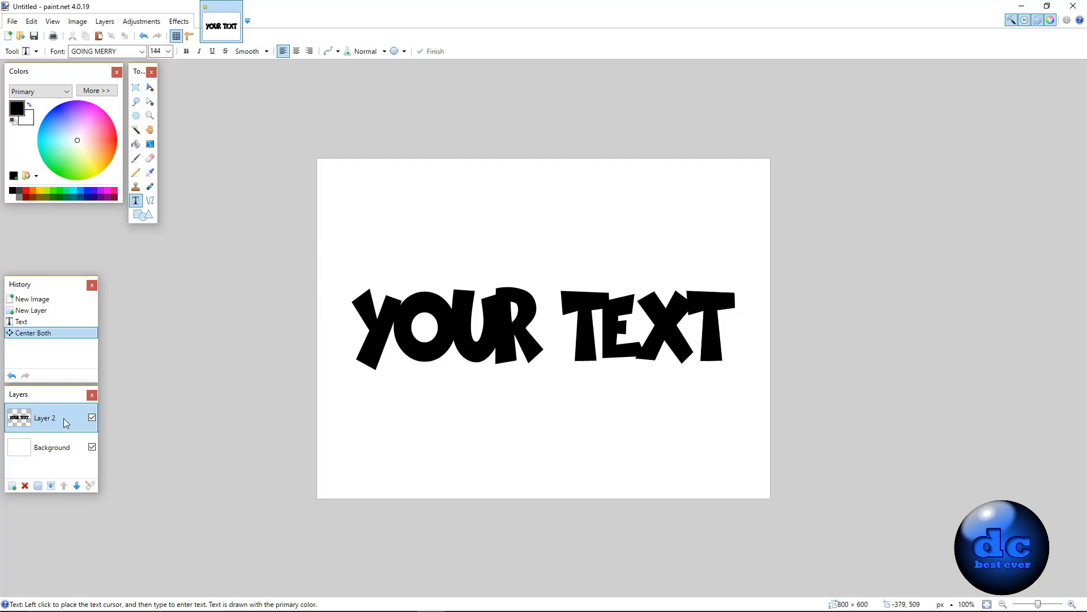
Duplicate the text layer and enlarge the lower copy to about 1.06 zoom with Rotate / Zoom.
left_click(37, 486)
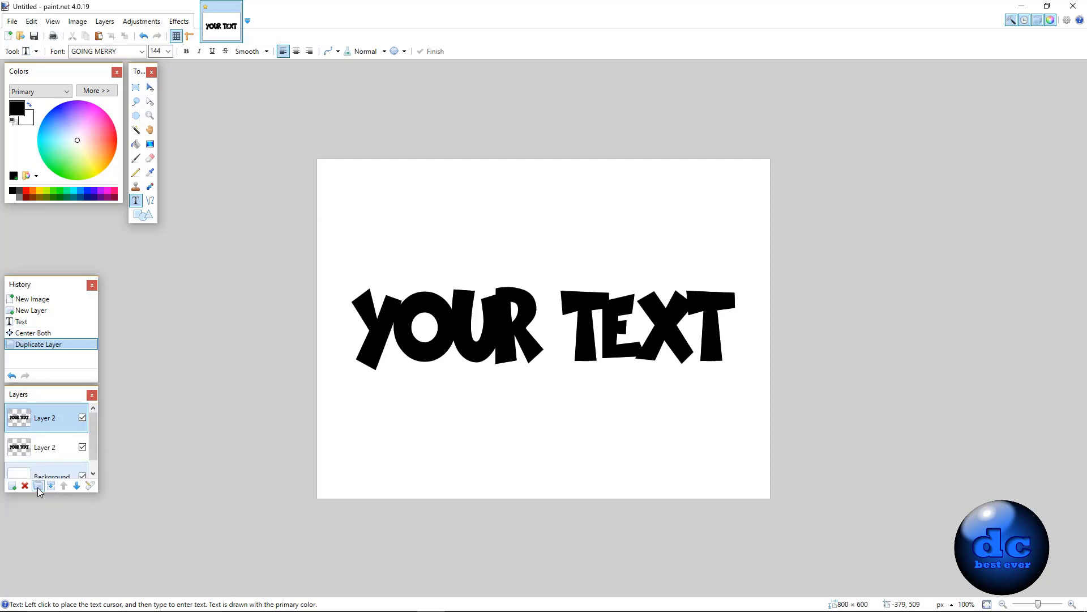
left_click(54, 452)
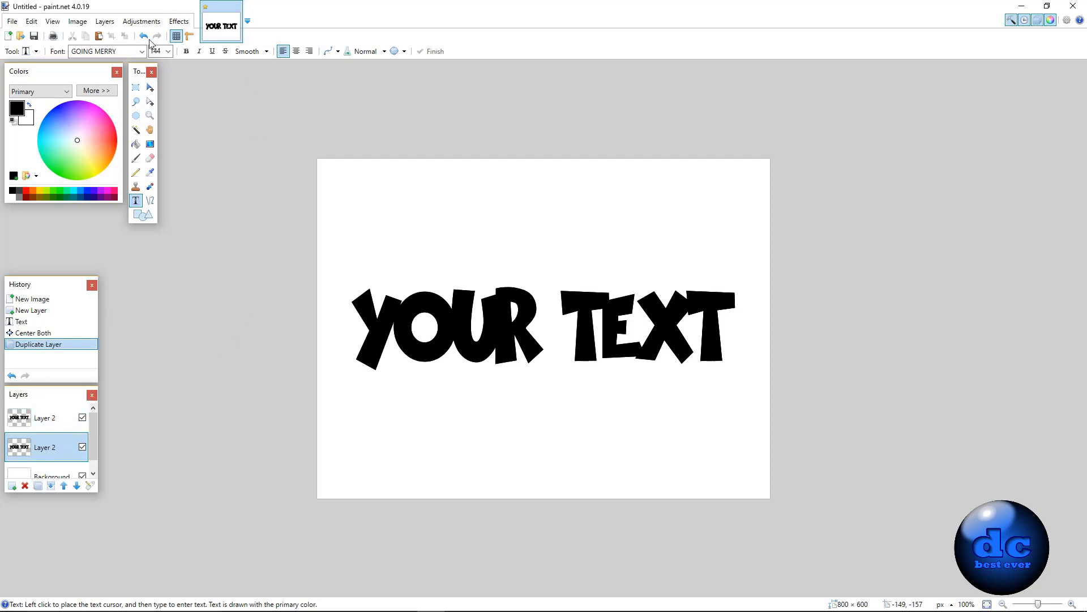
left_click(106, 22)
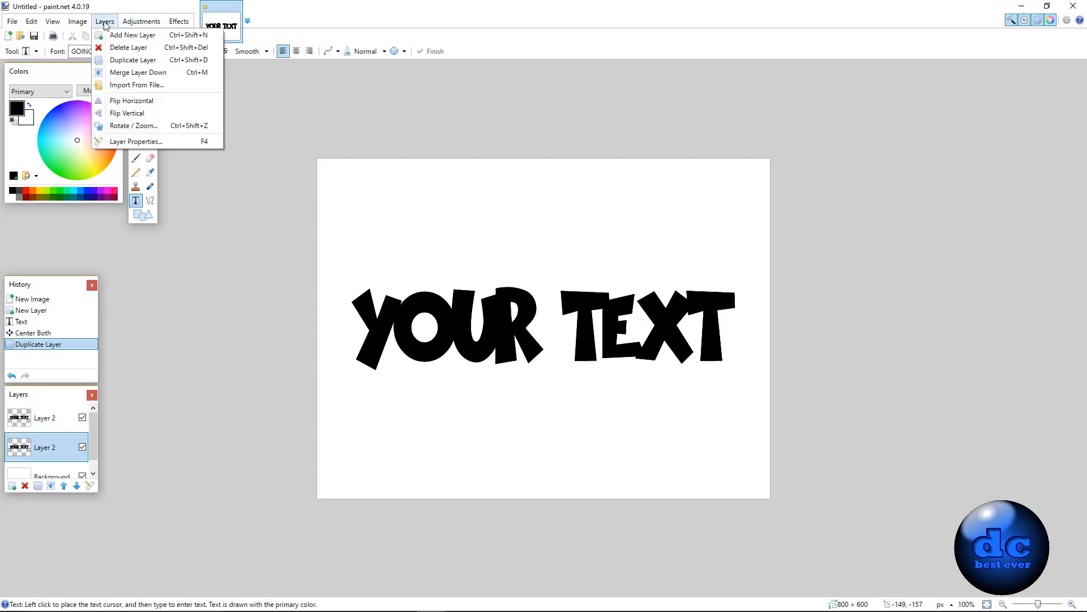
left_click(152, 126)
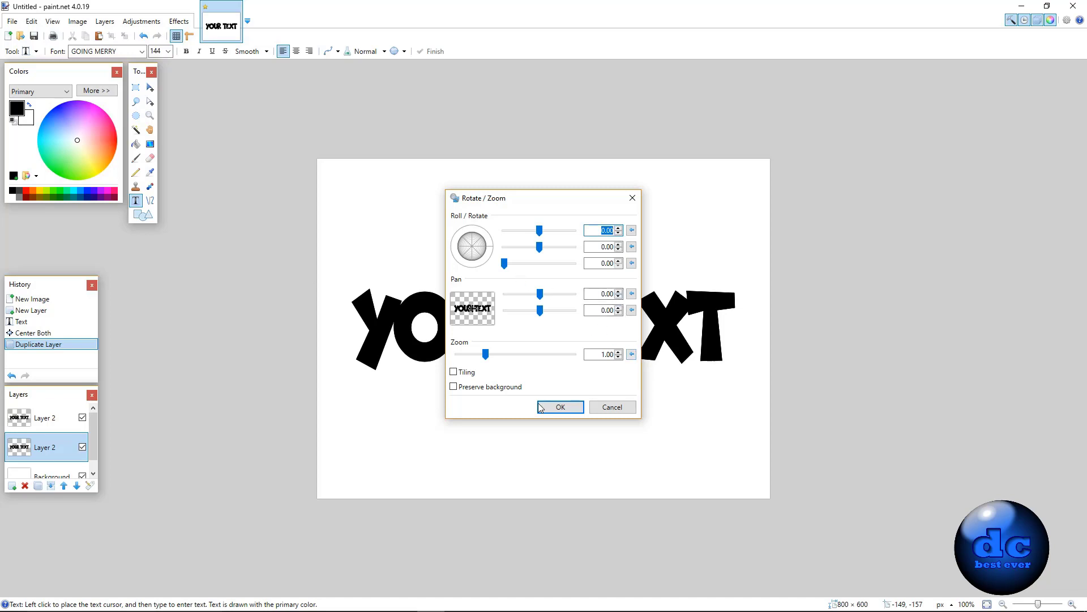
left_click(619, 352)
left_click(619, 352)
left_click(619, 352)
left_click(619, 351)
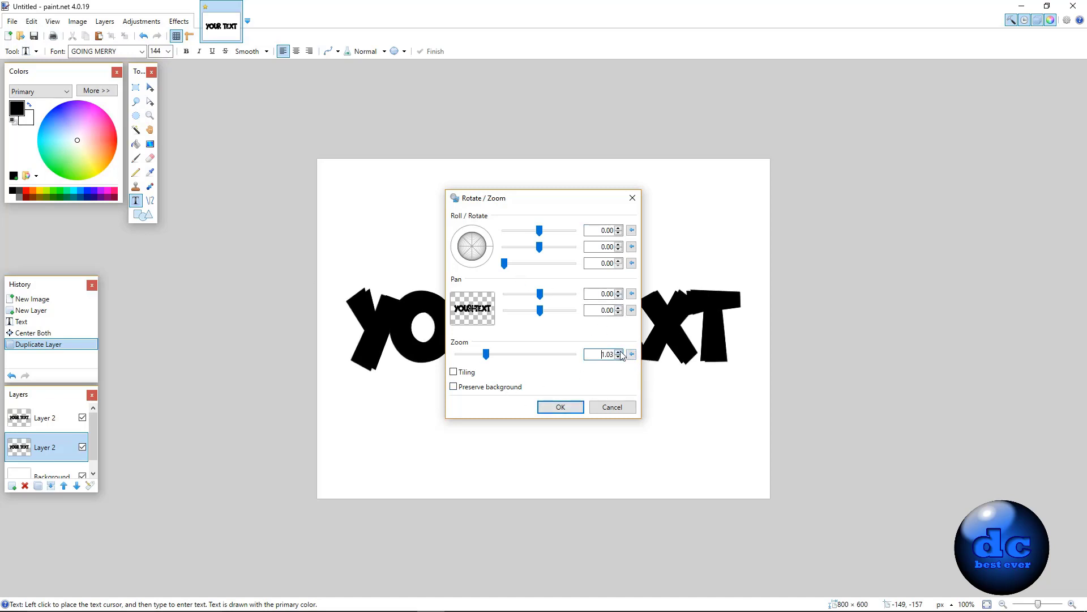
left_click(619, 352)
left_click(619, 352)
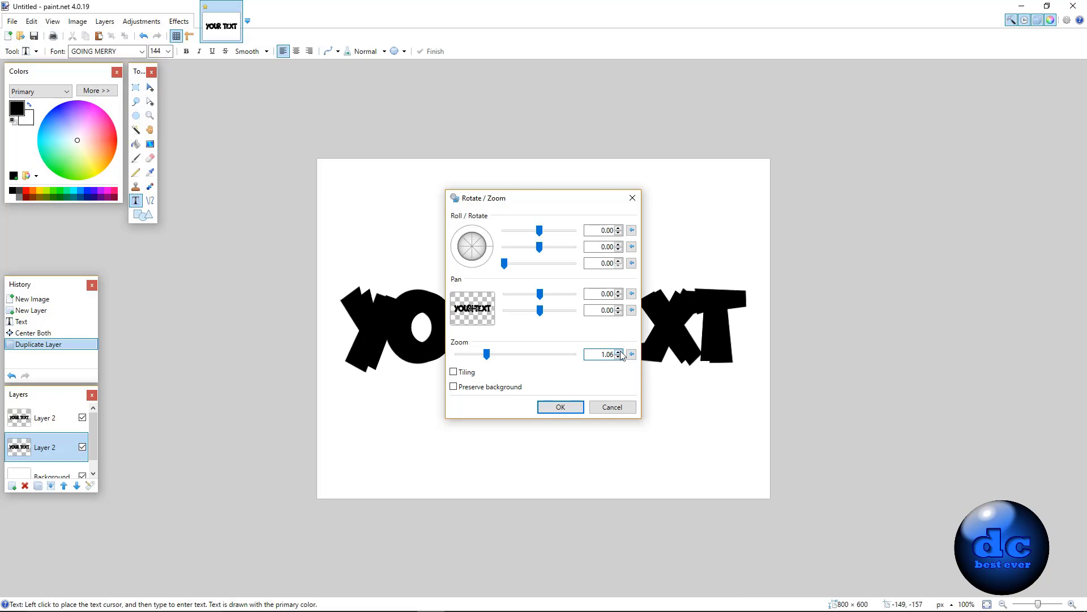
left_click(560, 407)
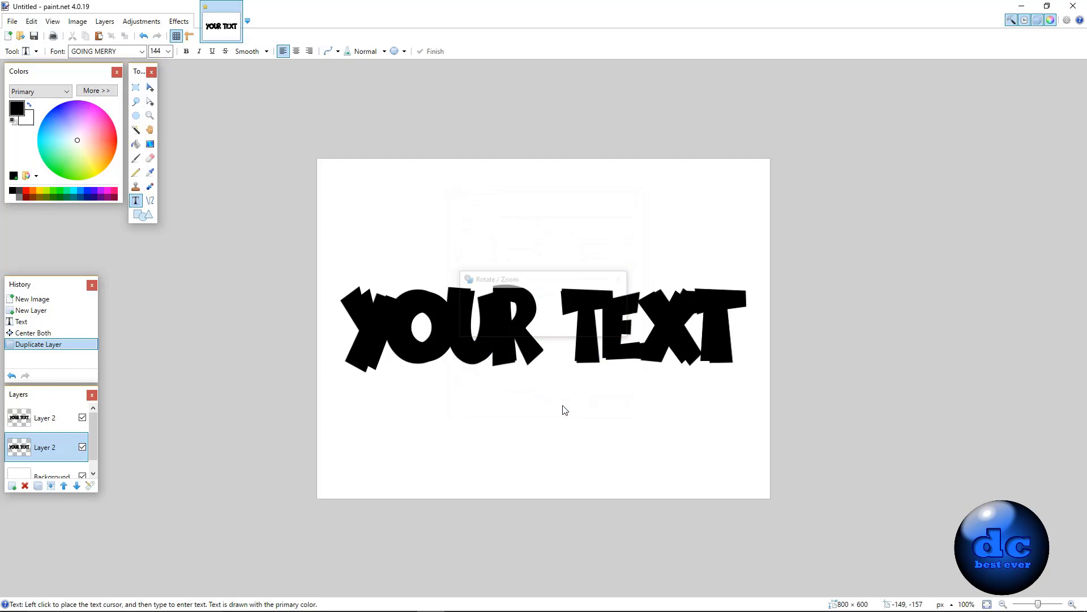
Fill the enlarged lower text copy with gray using the Paint Bucket.
left_click(20, 198)
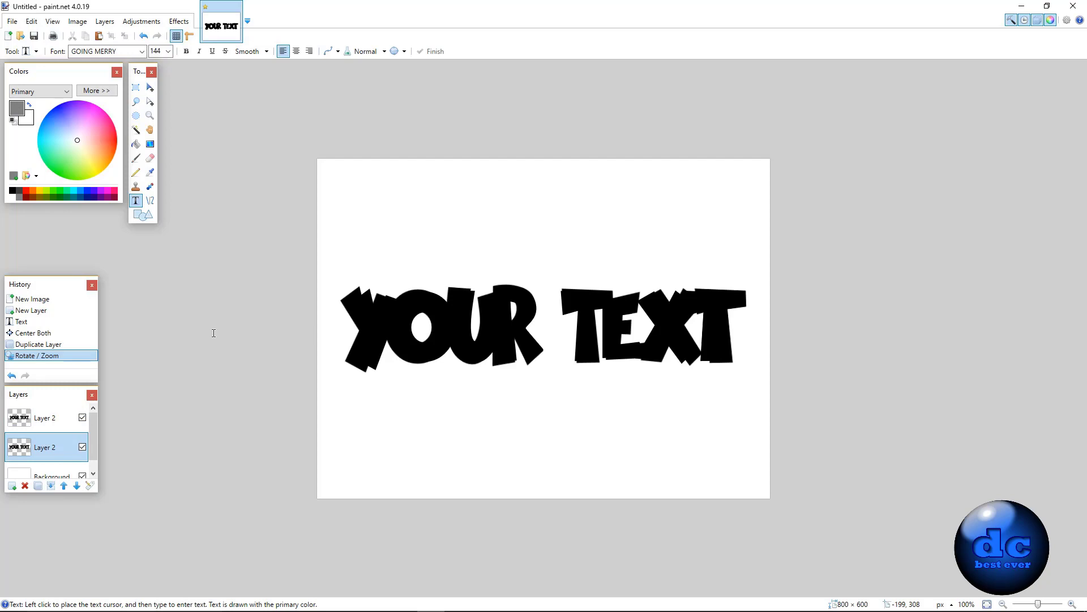
left_click(136, 144)
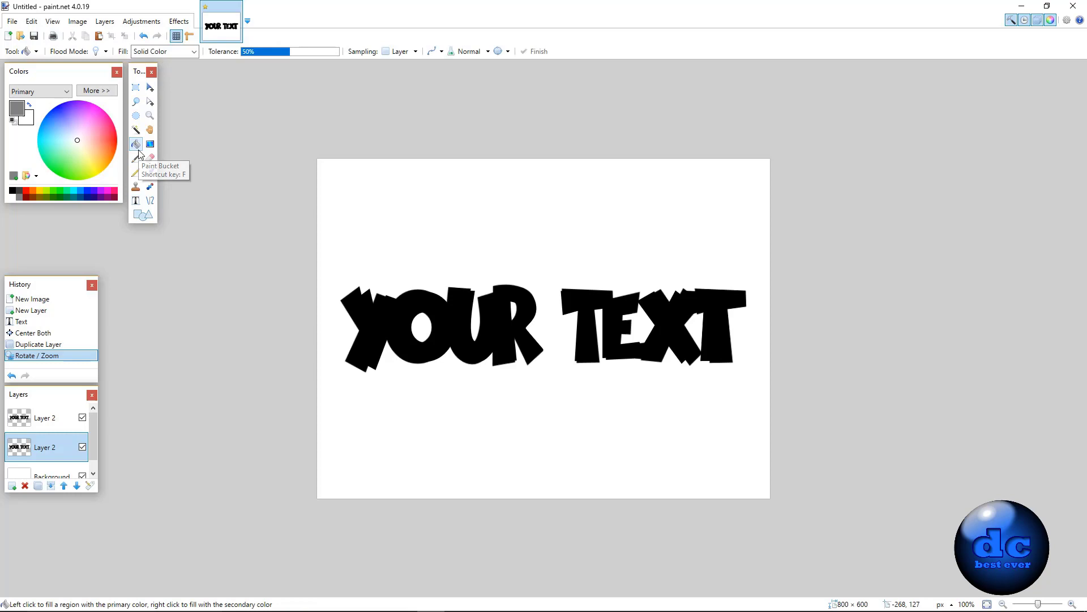
left_click(353, 308)
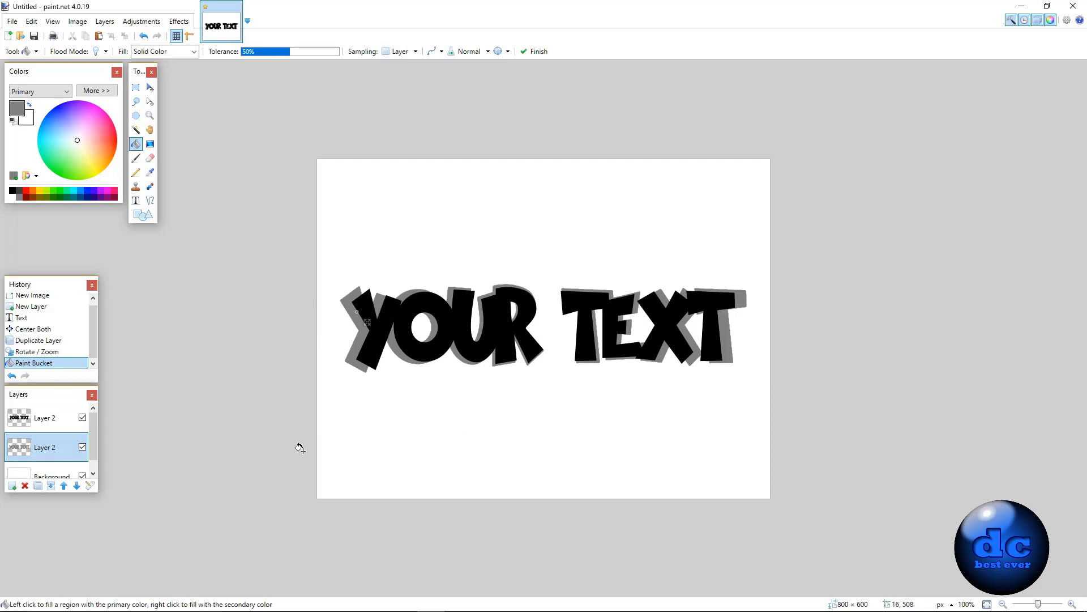
left_click(52, 423)
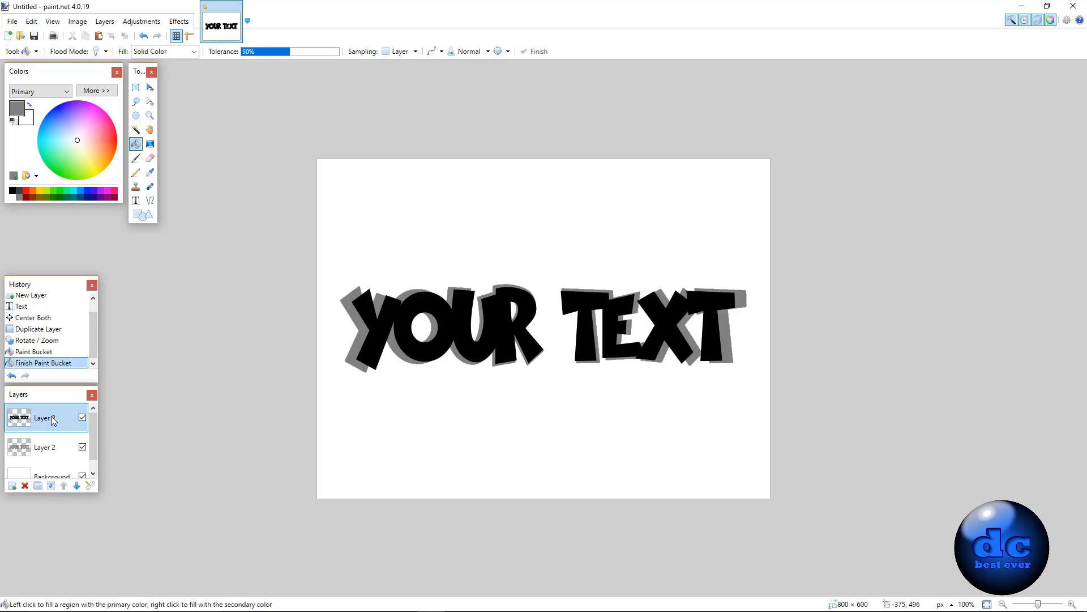
Make two more copies of the text layer and select the bottom copy.
left_click(38, 486)
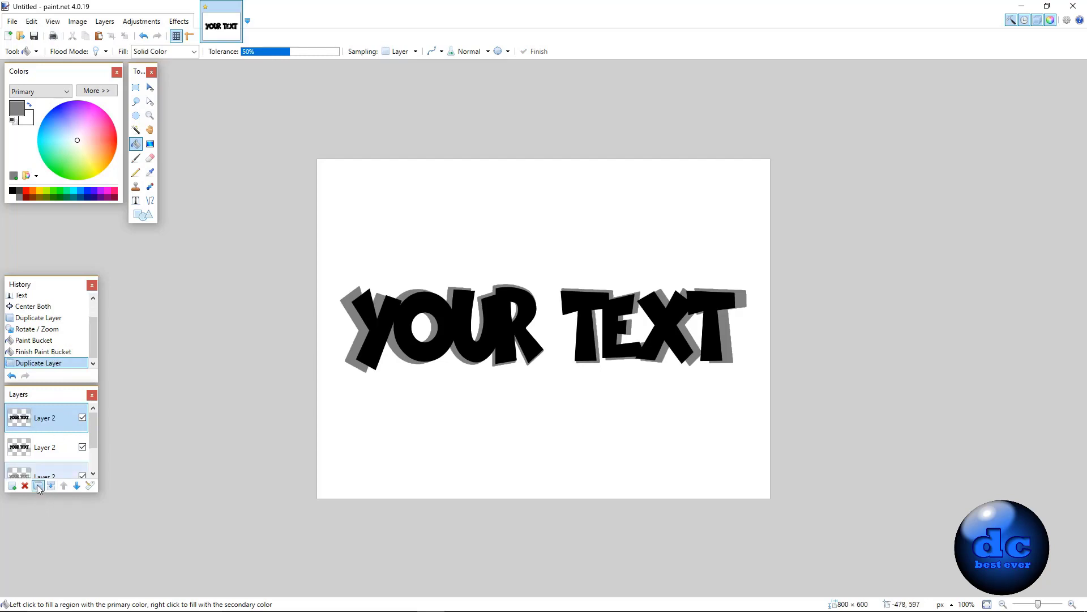
left_click(38, 486)
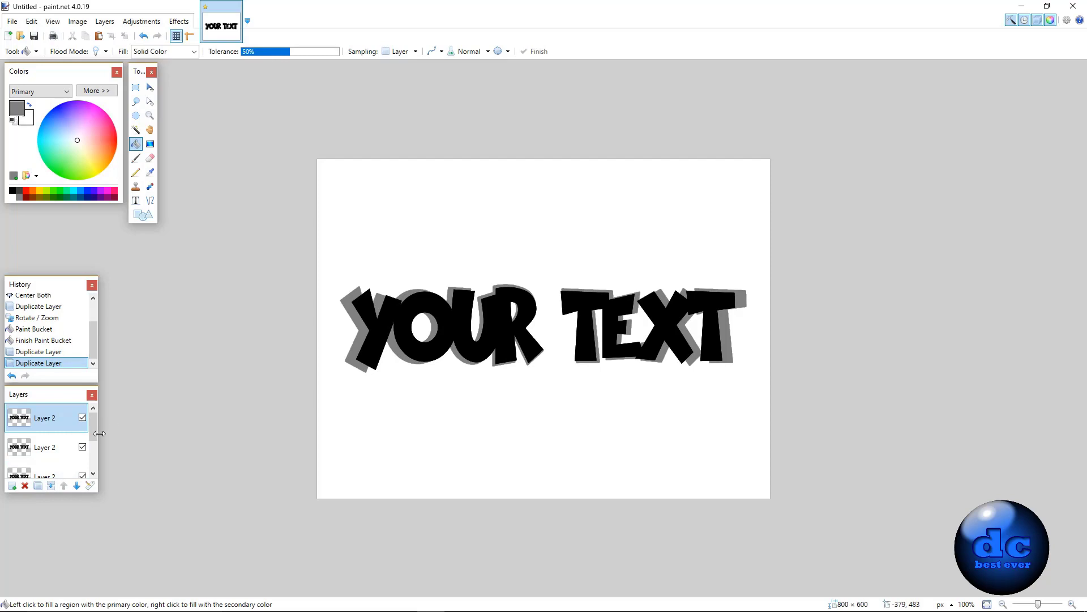
left_click_drag(94, 429, 94, 434)
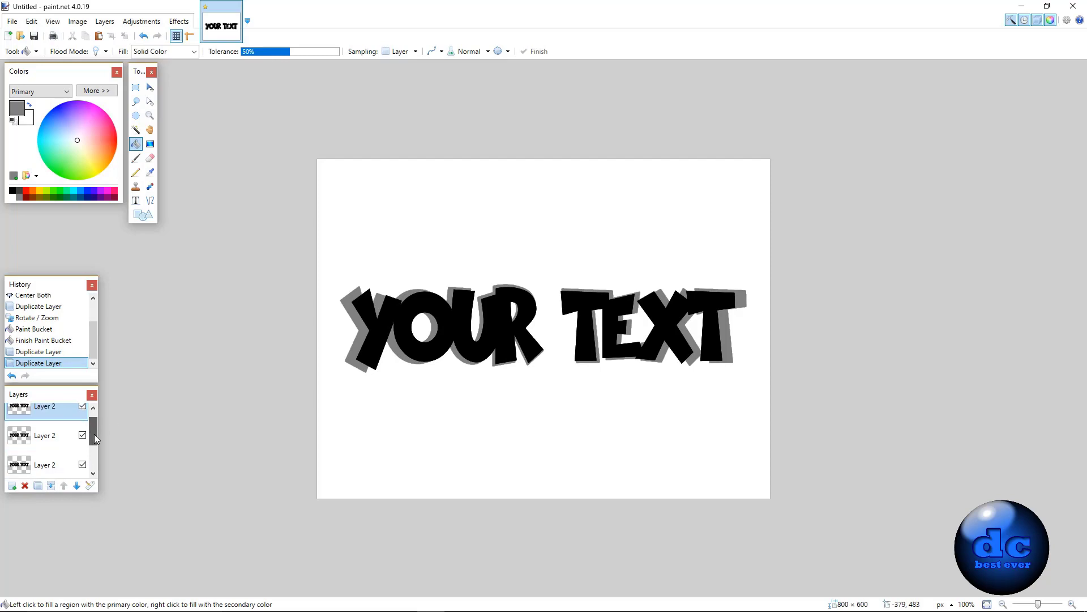
left_click(49, 468)
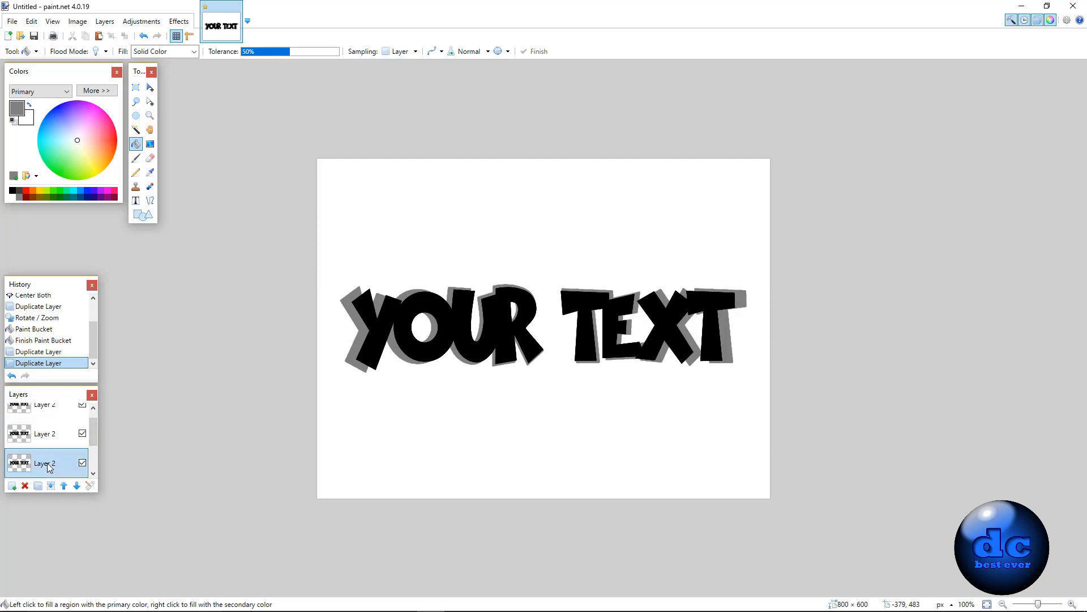
scroll(49, 468, "down", 1)
scroll(49, 470, "up", 2)
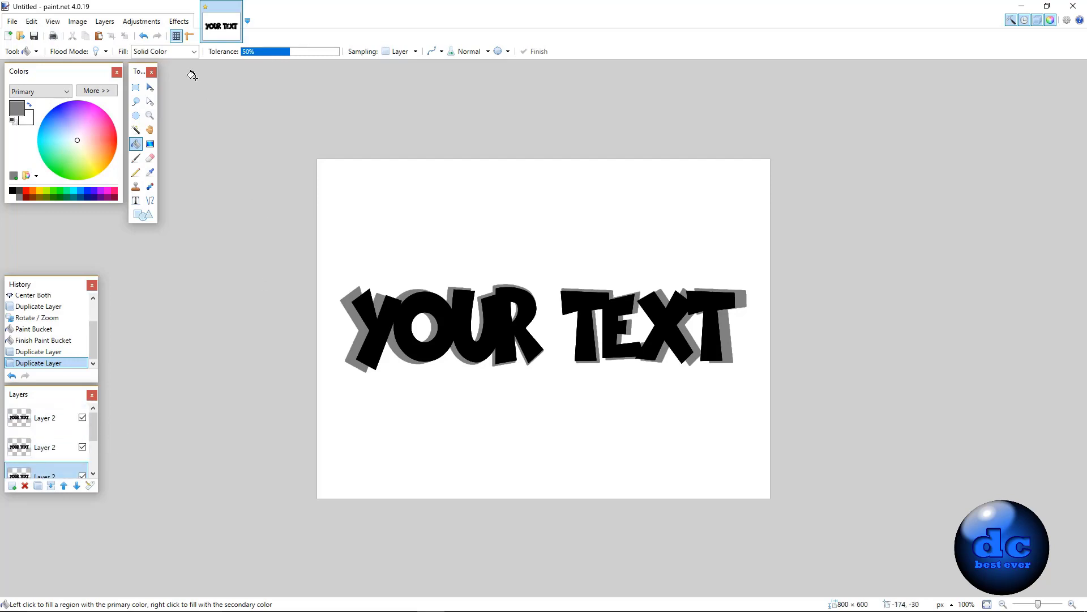
Apply a white Drop Shadow with Widening Radius 2 to that copy.
left_click(178, 23)
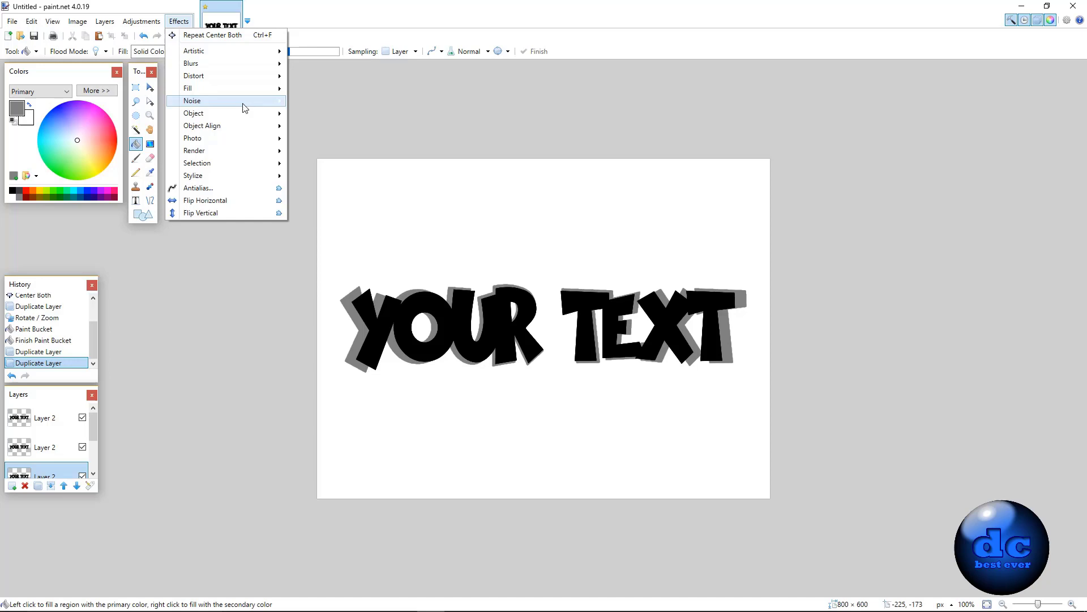
mouse_move(266, 116)
left_click(329, 127)
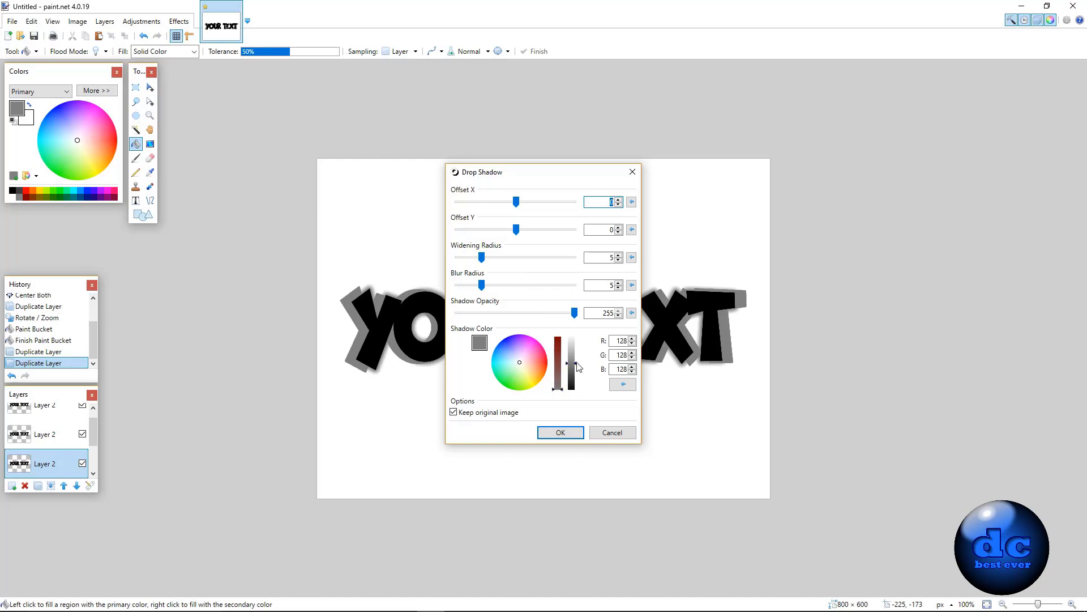
left_click_drag(576, 367, 577, 336)
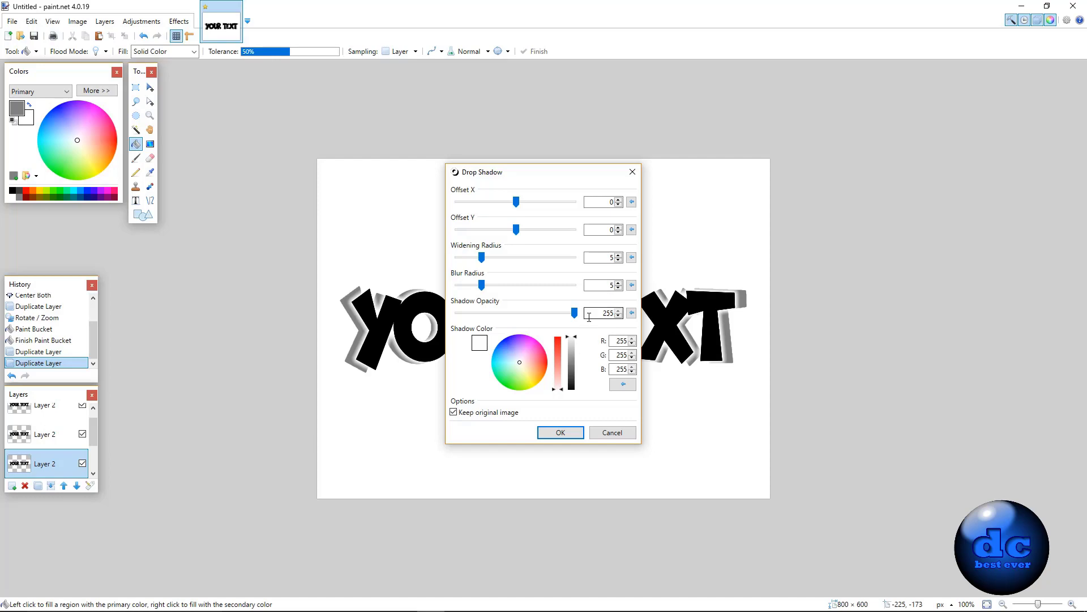
left_click(619, 260)
left_click(619, 260)
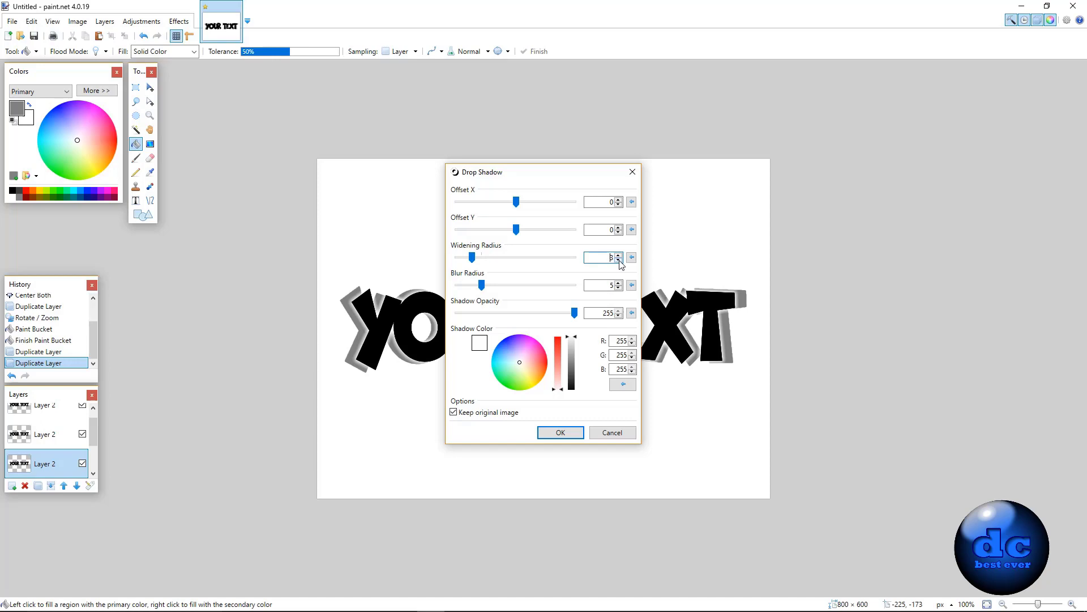
left_click(619, 260)
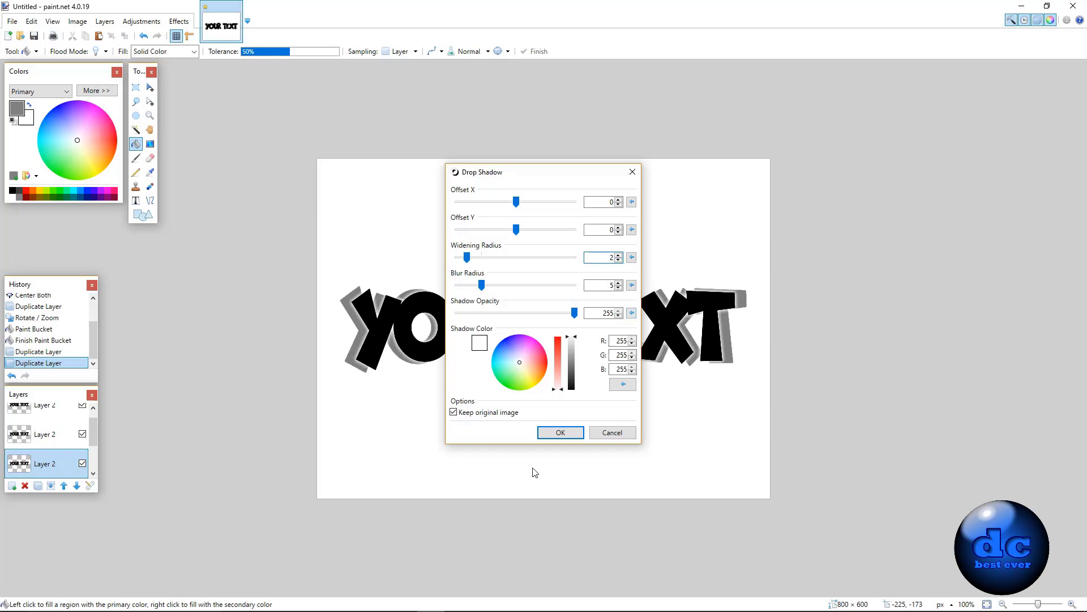
left_click(562, 434)
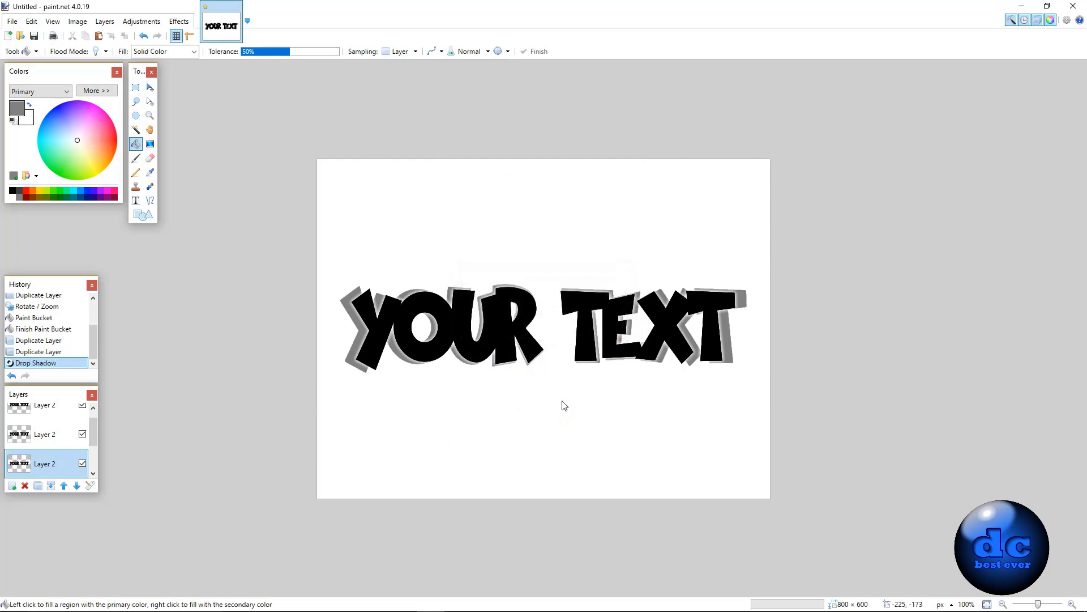
Give the middle text layer copy a black Outline Object with Outline Radius 1.
left_click(57, 434)
scroll(56, 434, "down", 1)
left_click(40, 436)
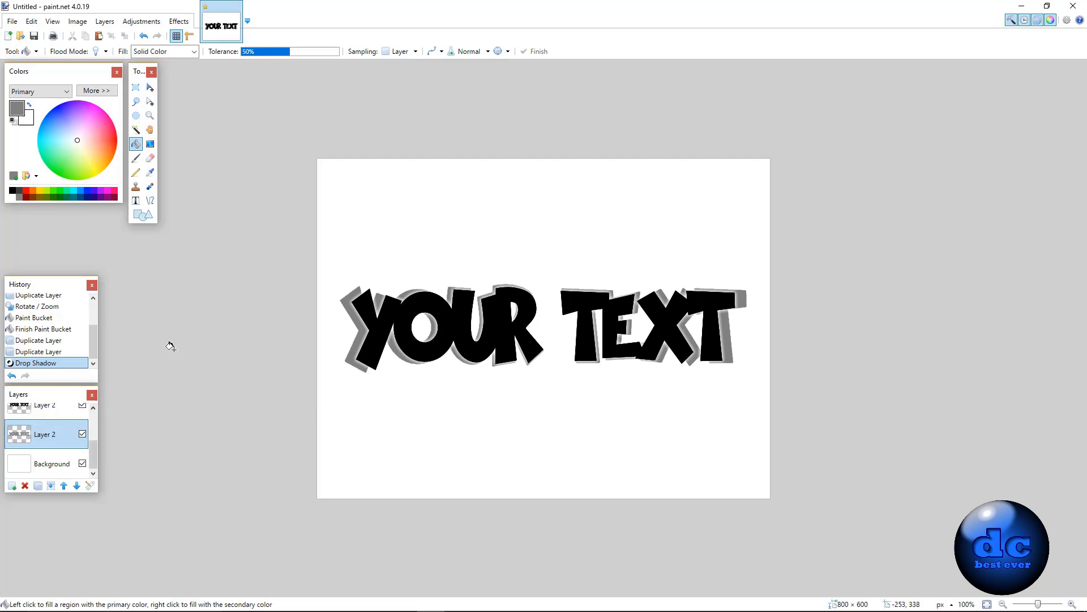
left_click(179, 22)
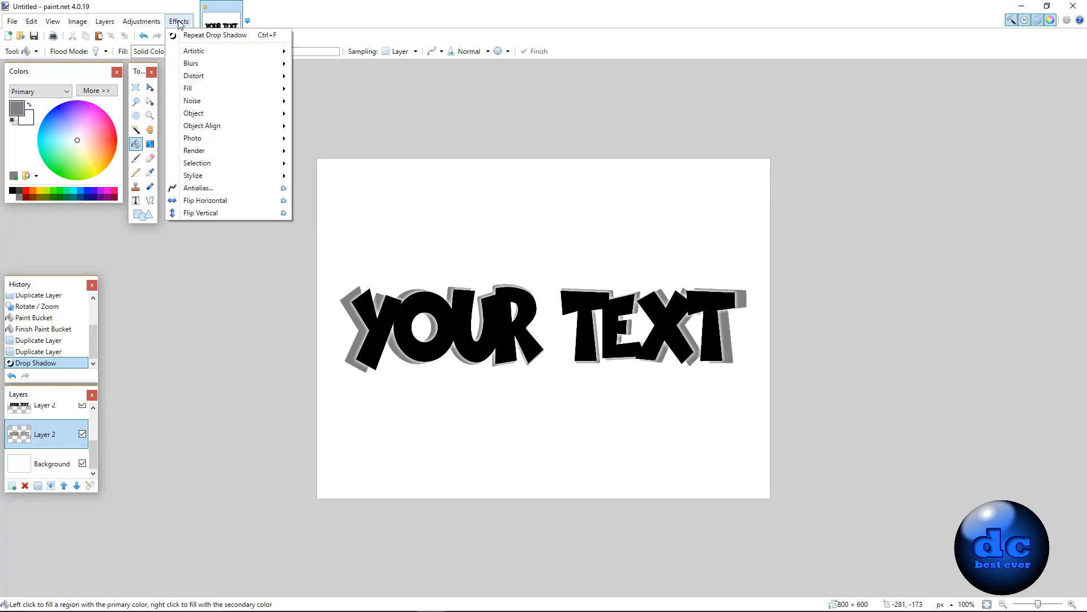
mouse_move(259, 115)
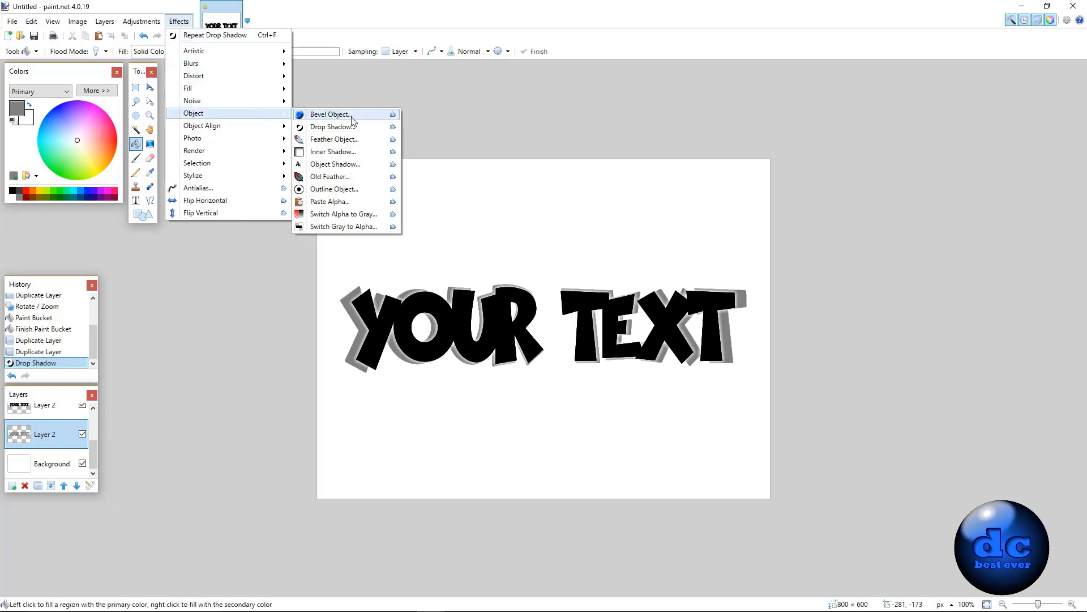
left_click(357, 194)
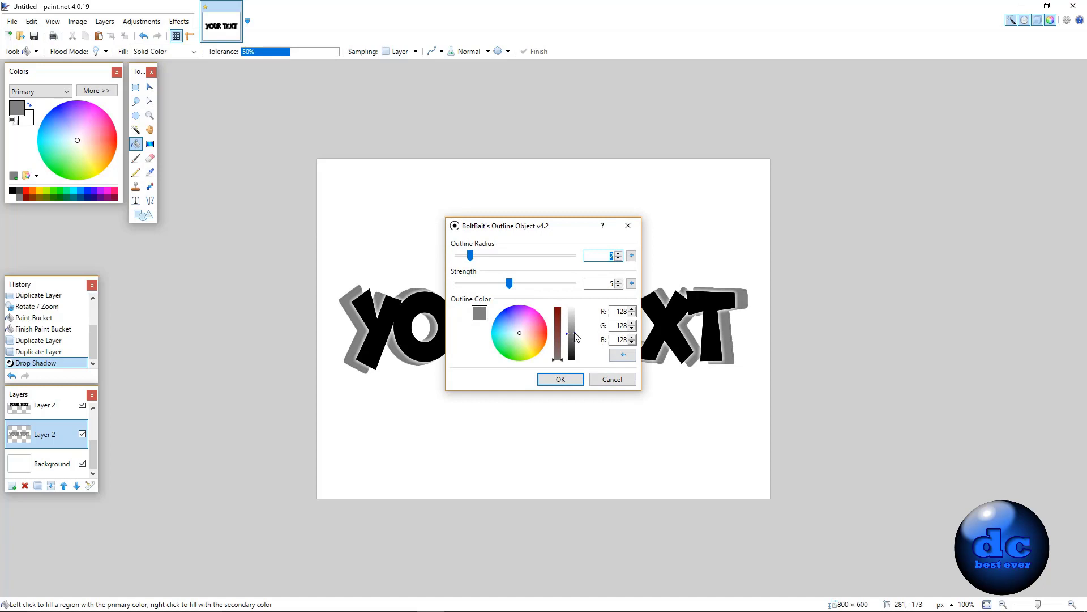
left_click_drag(576, 337, 579, 368)
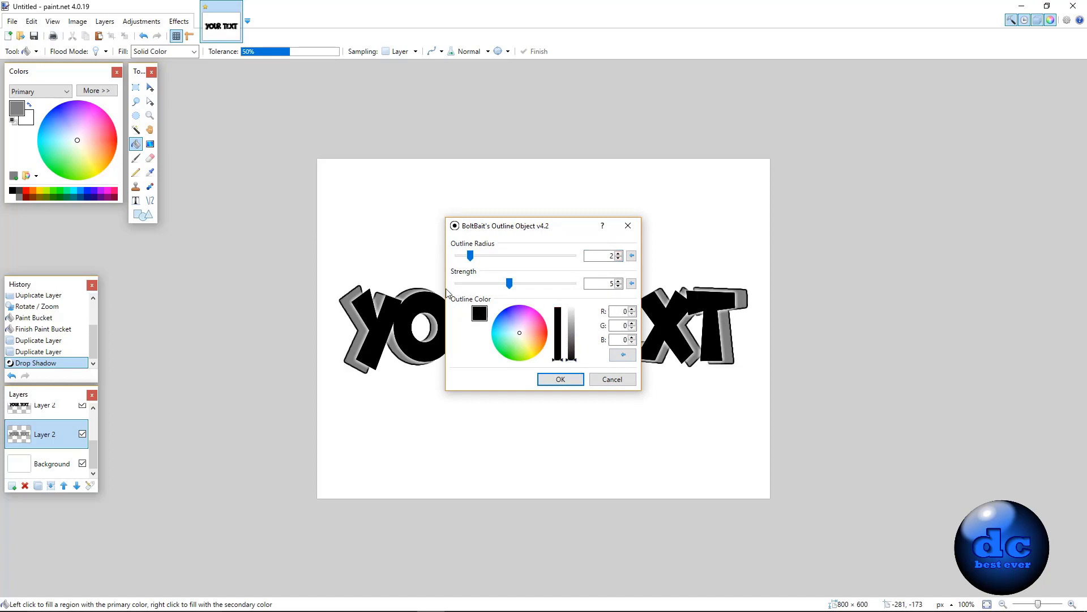
left_click(618, 258)
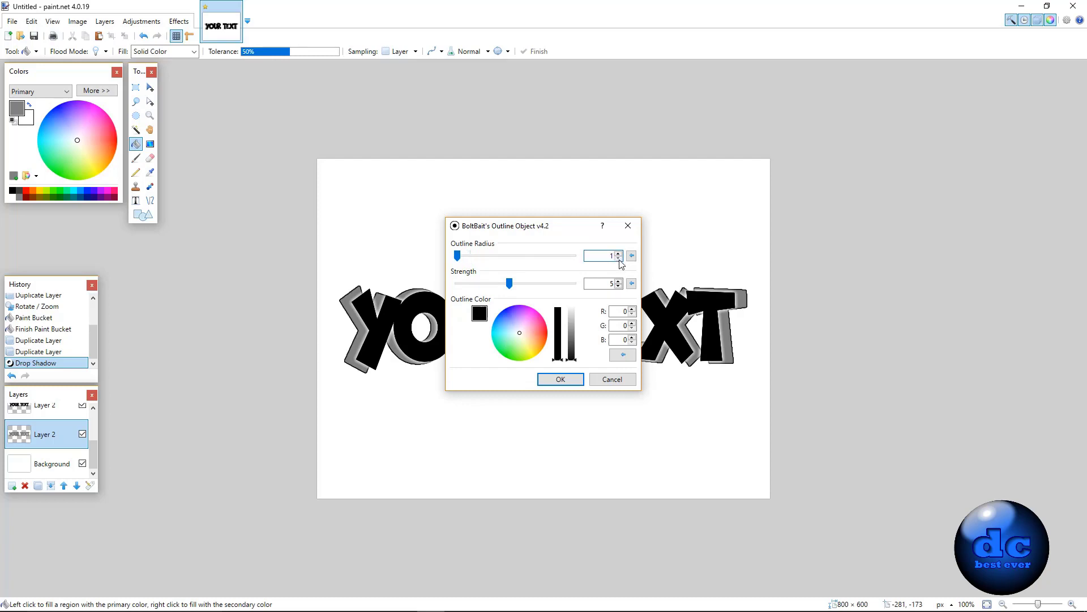
left_click(569, 380)
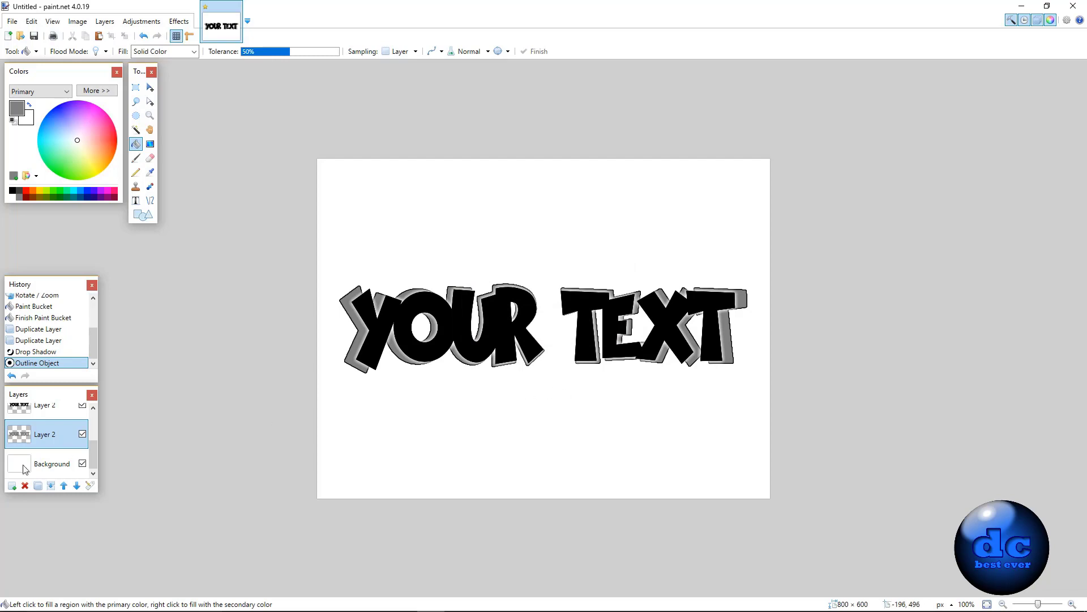
Merge the top Layer 2 down into the text layer beneath it.
left_click(48, 405)
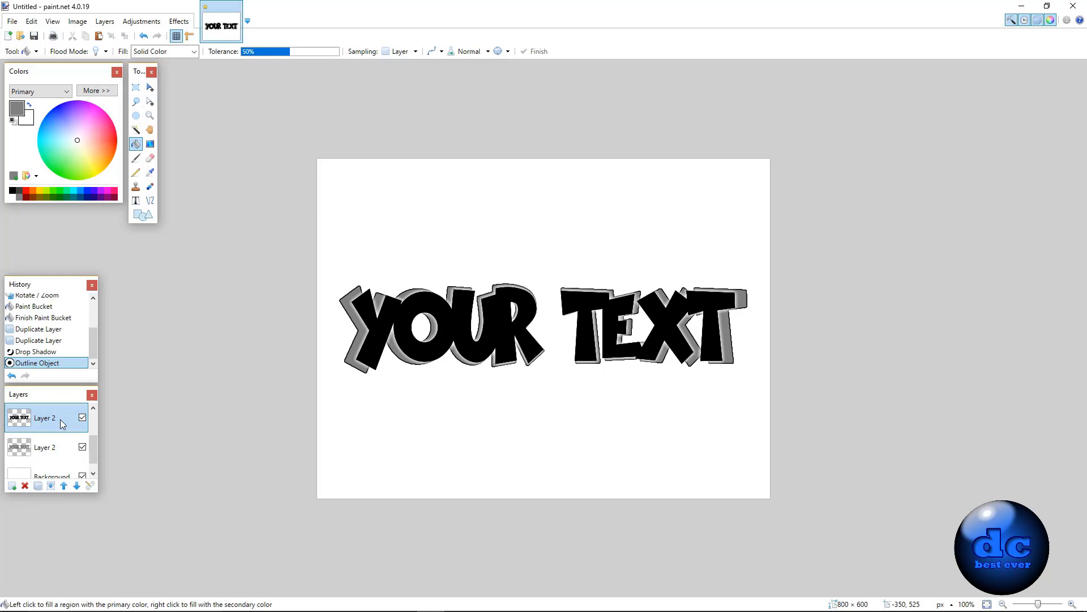
left_click(82, 418)
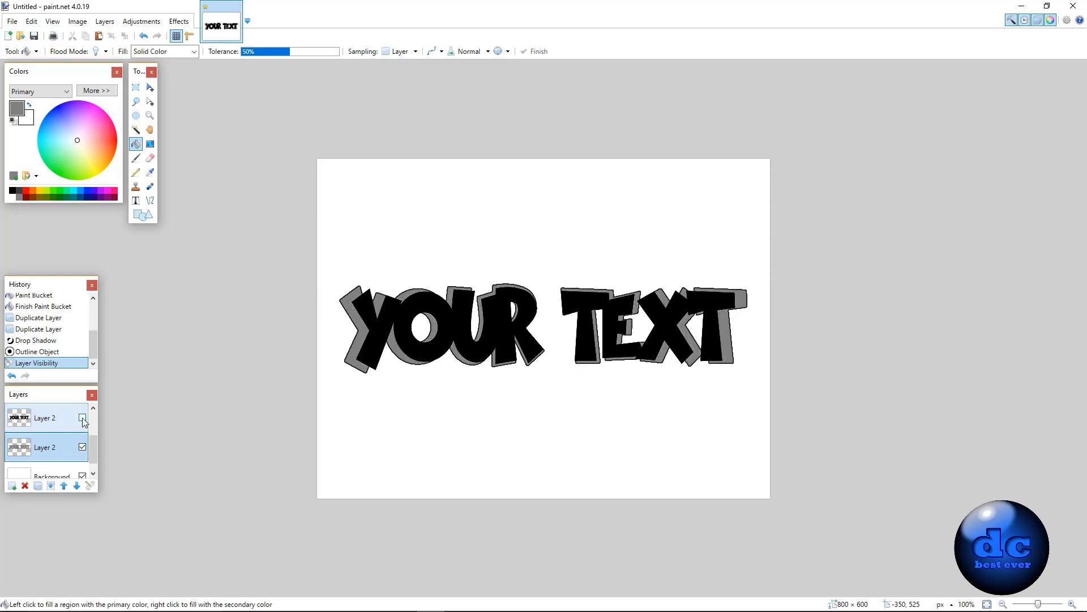
left_click(82, 418)
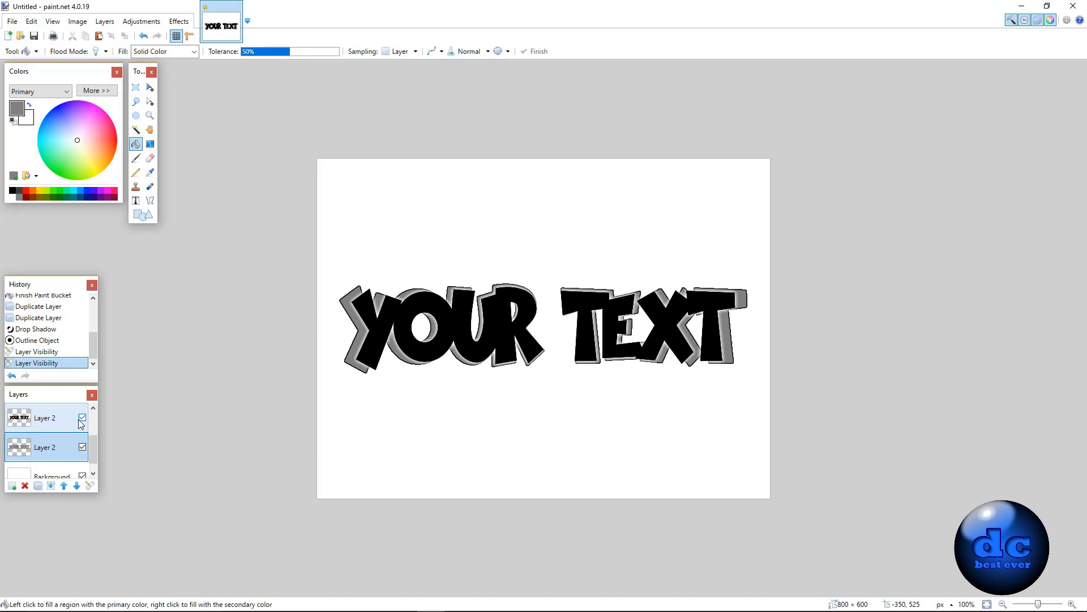
left_click(62, 417)
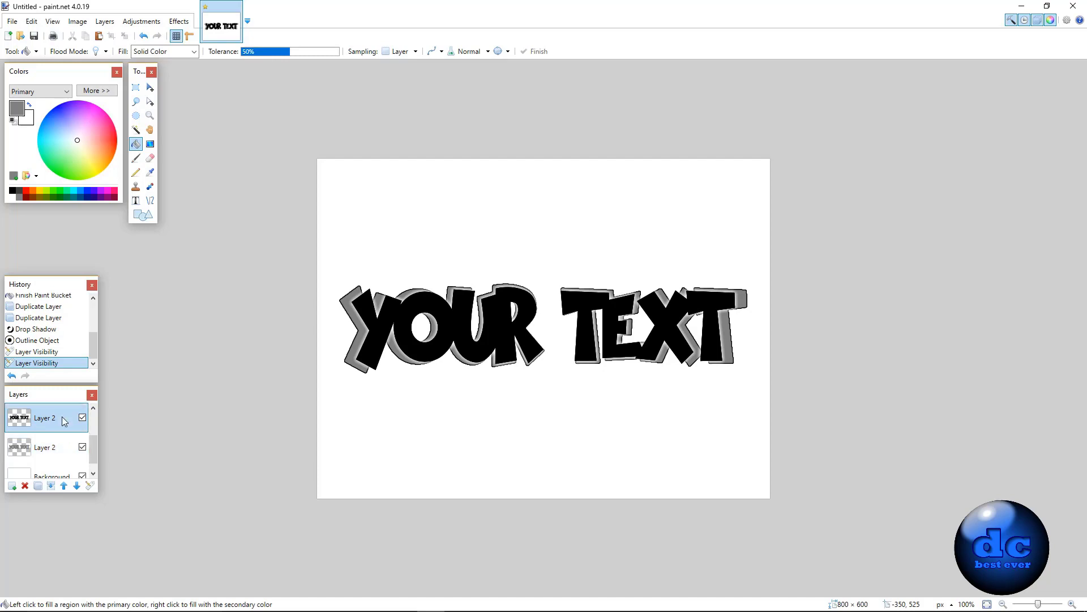
left_click(51, 486)
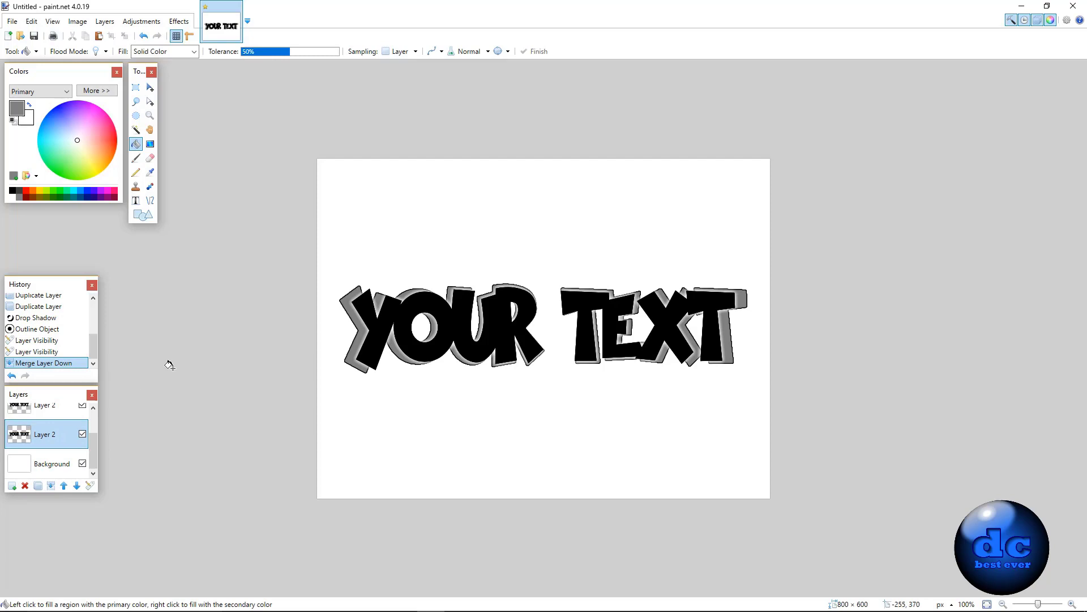
Apply a black Drop Shadow with Widening Radius 7 and slightly adjusted opacity to the merged text.
left_click(179, 22)
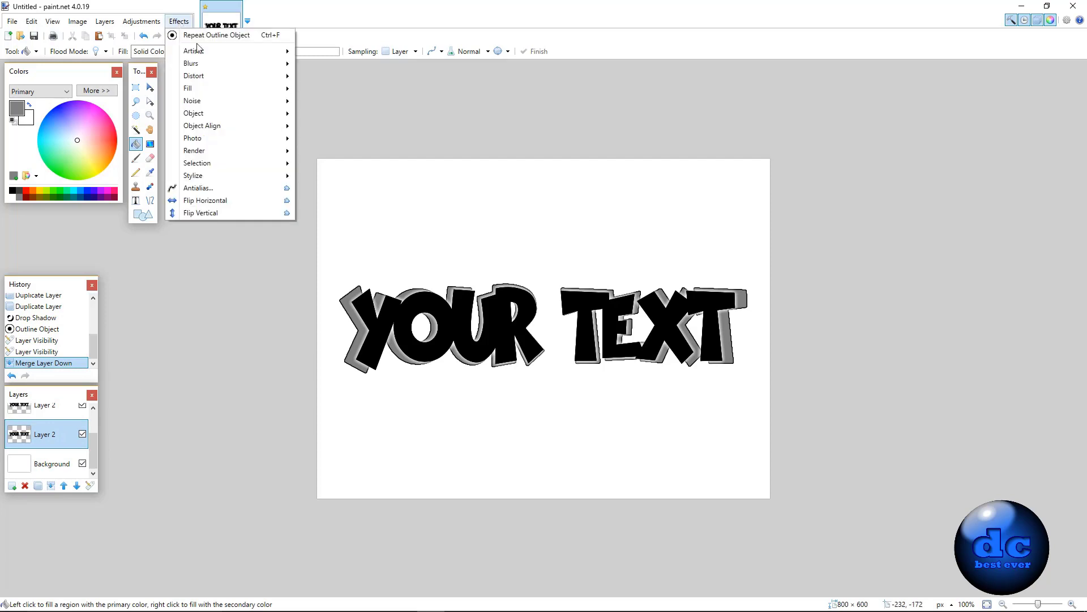
mouse_move(255, 116)
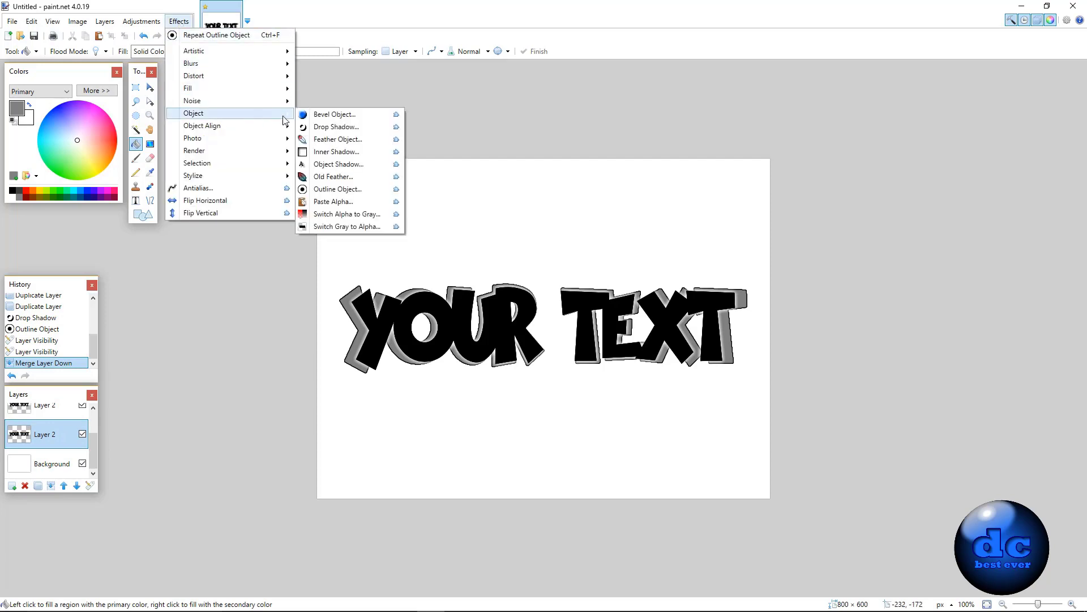
left_click(354, 127)
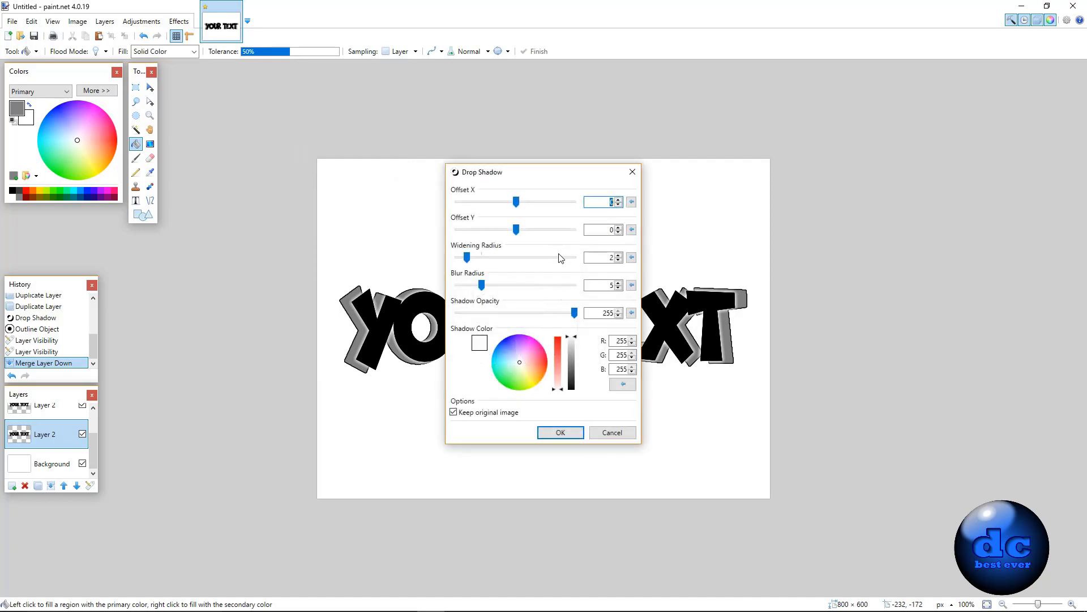
left_click_drag(577, 340, 582, 398)
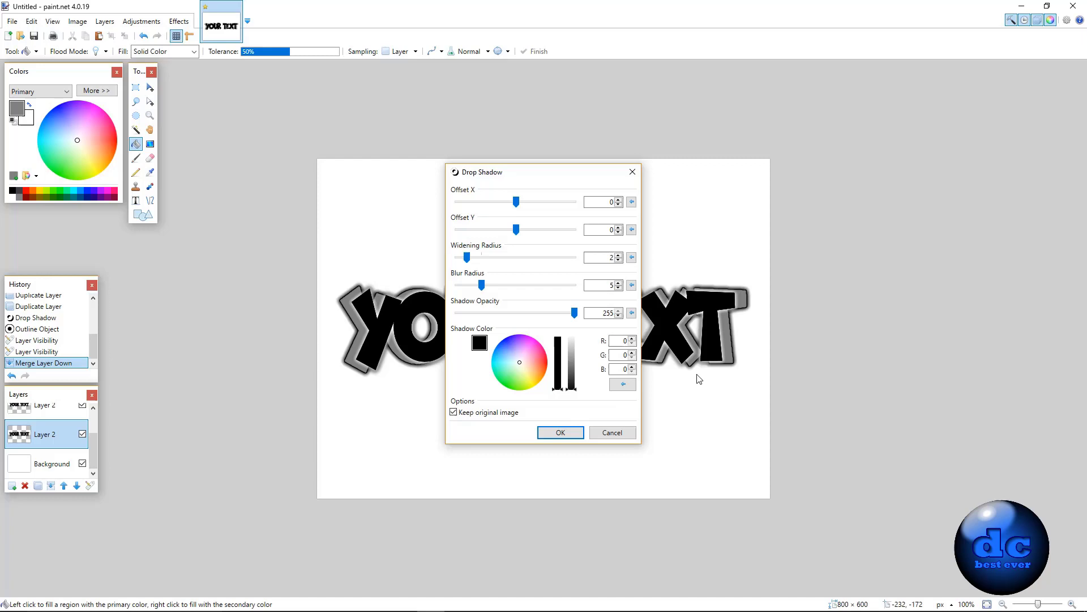
left_click(619, 255)
left_click(619, 255)
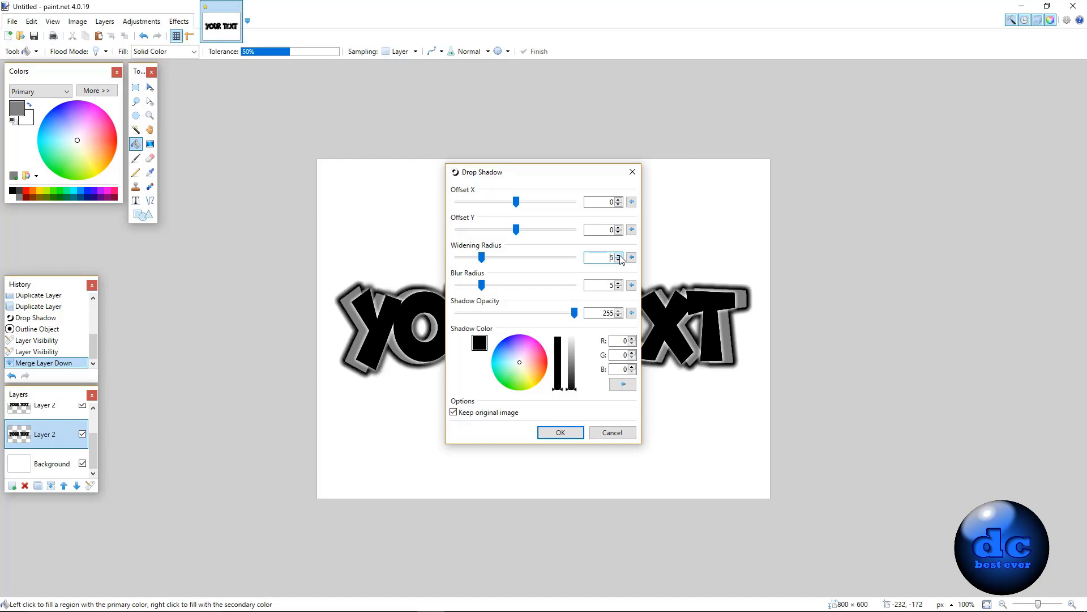
left_click(618, 255)
left_click(618, 255)
left_click(619, 254)
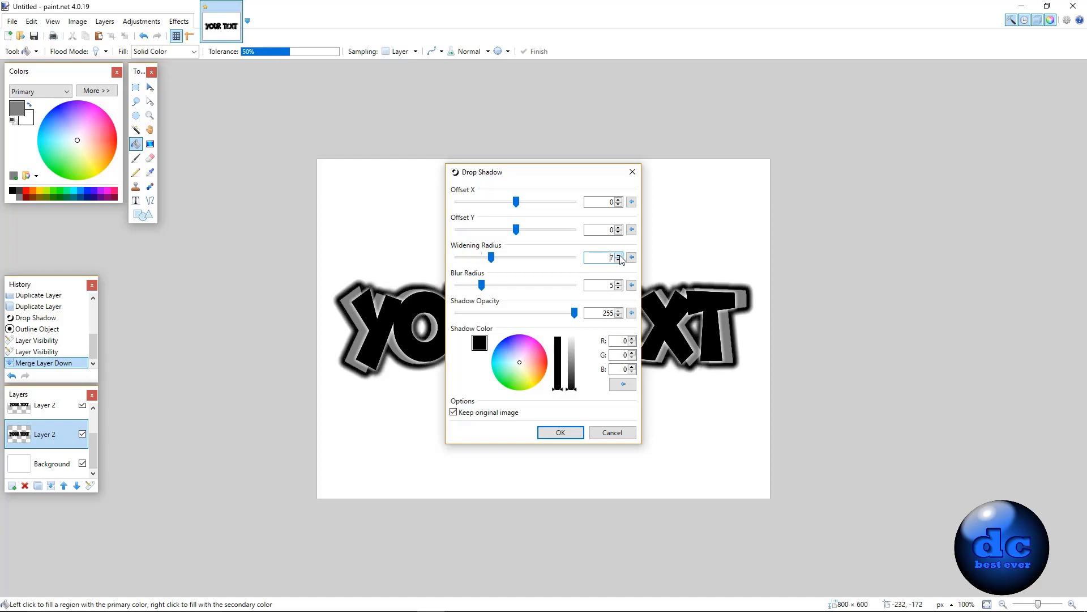
left_click_drag(588, 174, 913, 162)
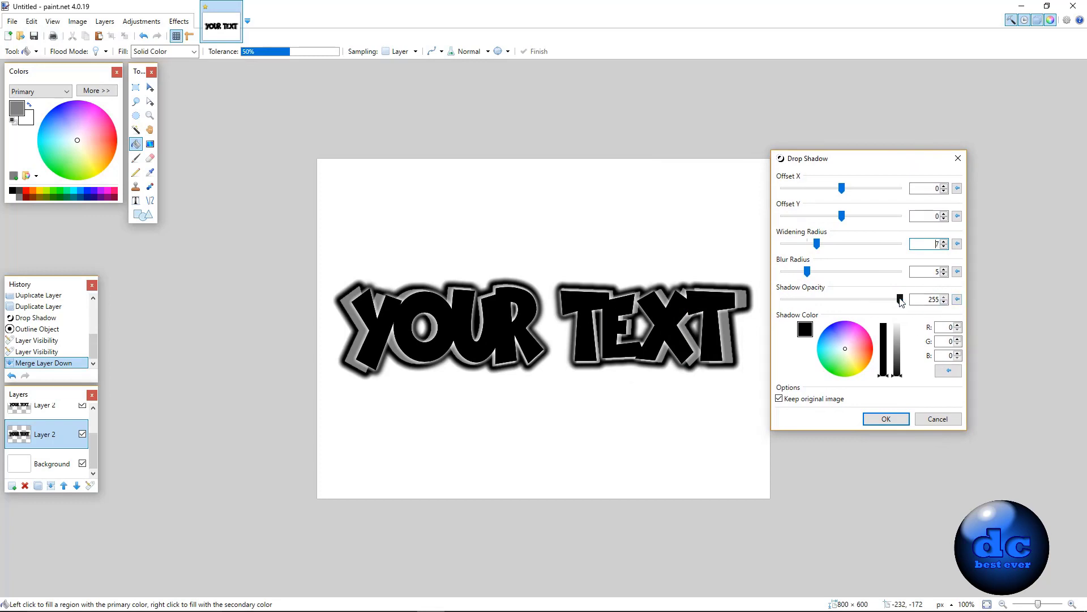
mouse_move(901, 302)
left_mouse_down()
mouse_move(847, 304)
mouse_move(909, 304)
left_mouse_up()
left_click(887, 418)
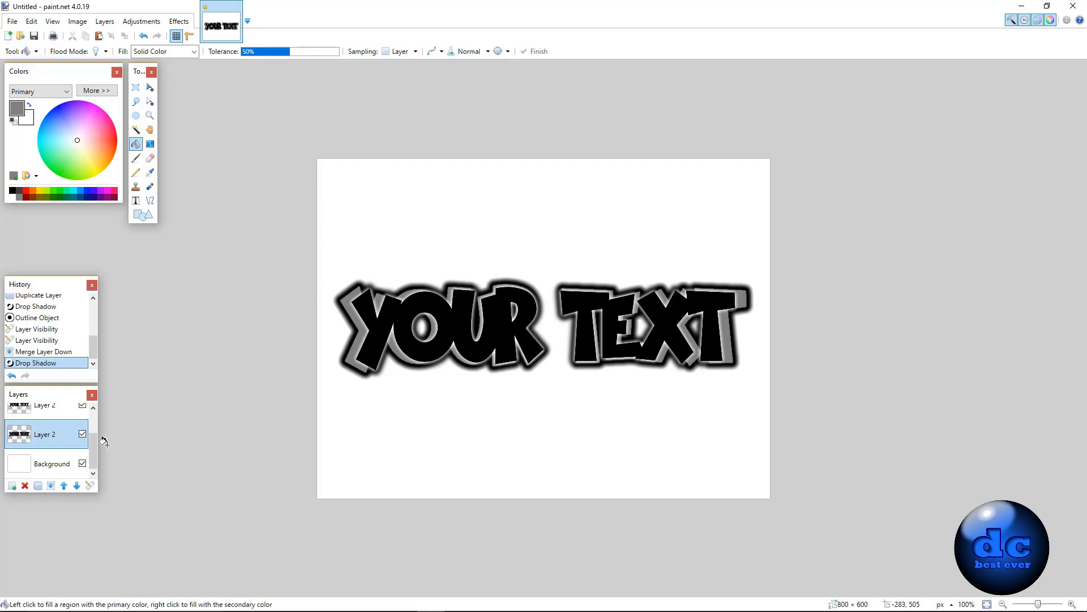
On the middle Layer 2, draw a 775 × 94 rectangle selection over the lettering's top half.
scroll(55, 431, "up", 1)
scroll(55, 431, "up", 2)
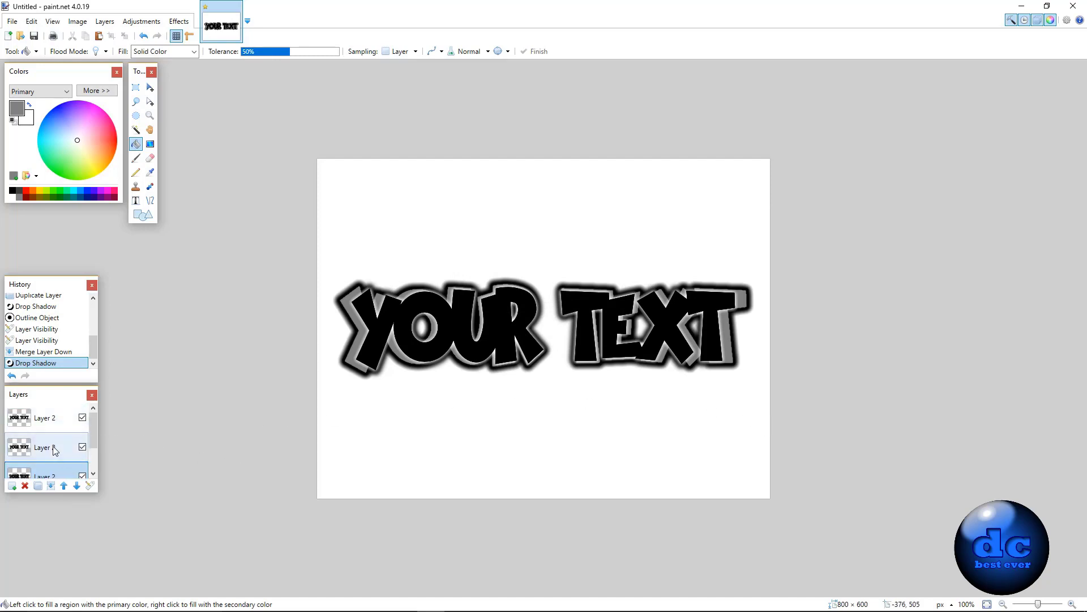
left_click(55, 446)
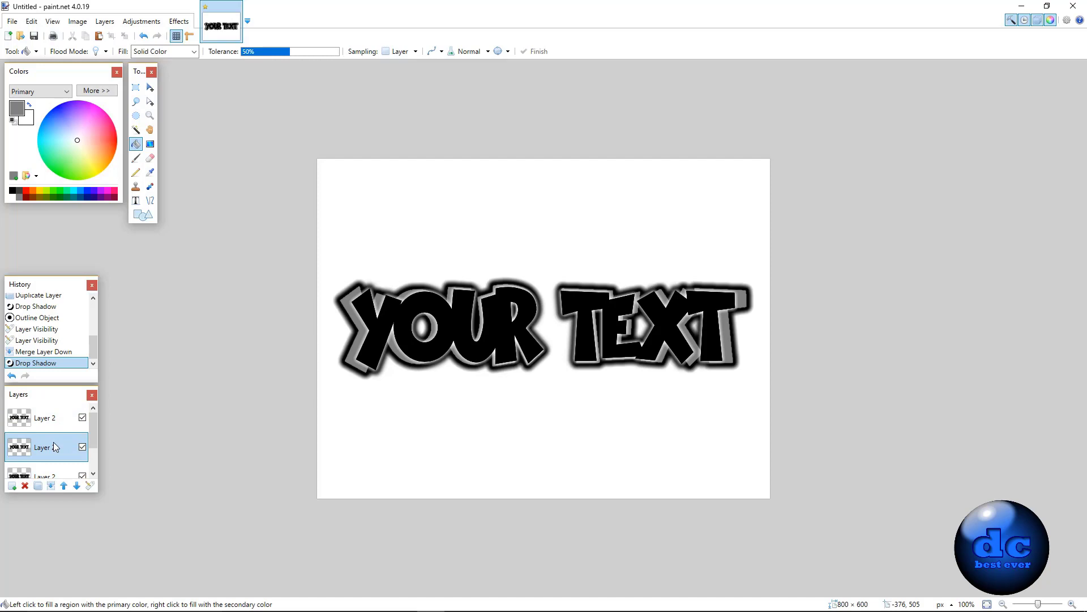
left_click(136, 87)
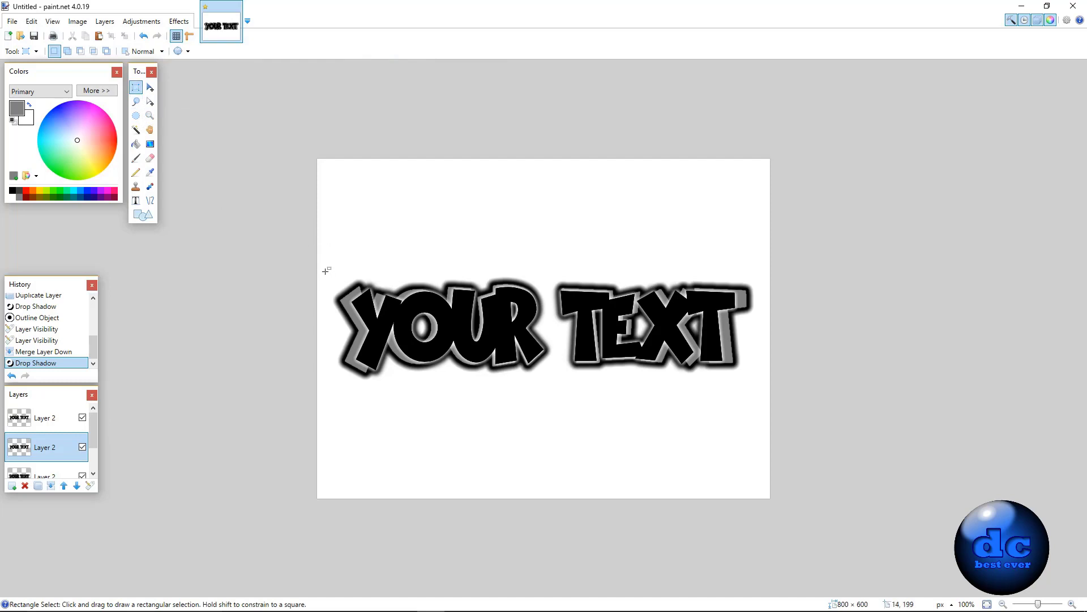
left_click_drag(325, 271, 762, 324)
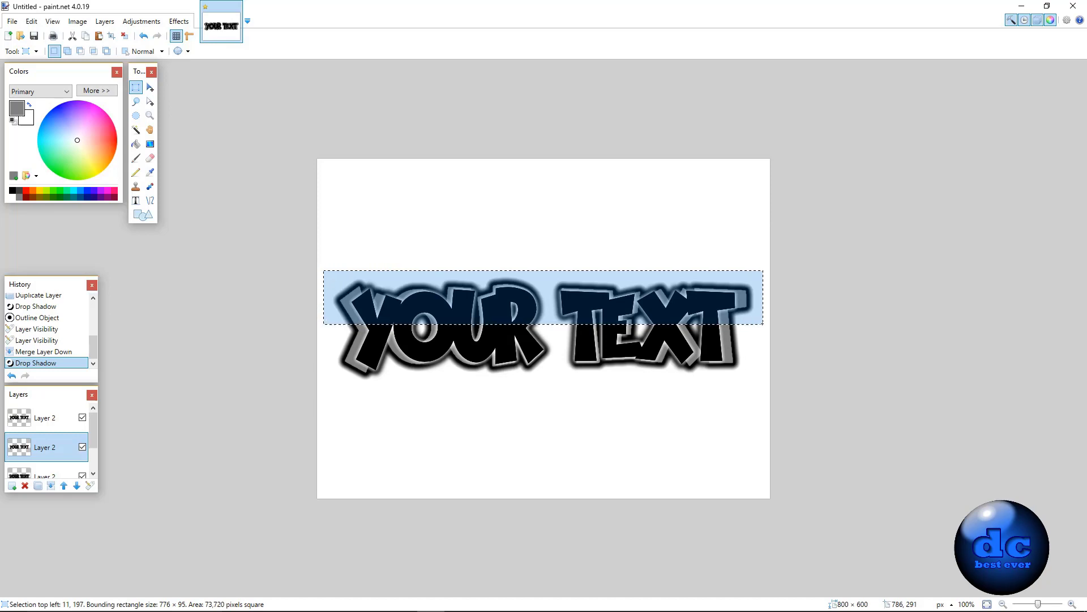
left_click_drag(762, 323, 757, 319)
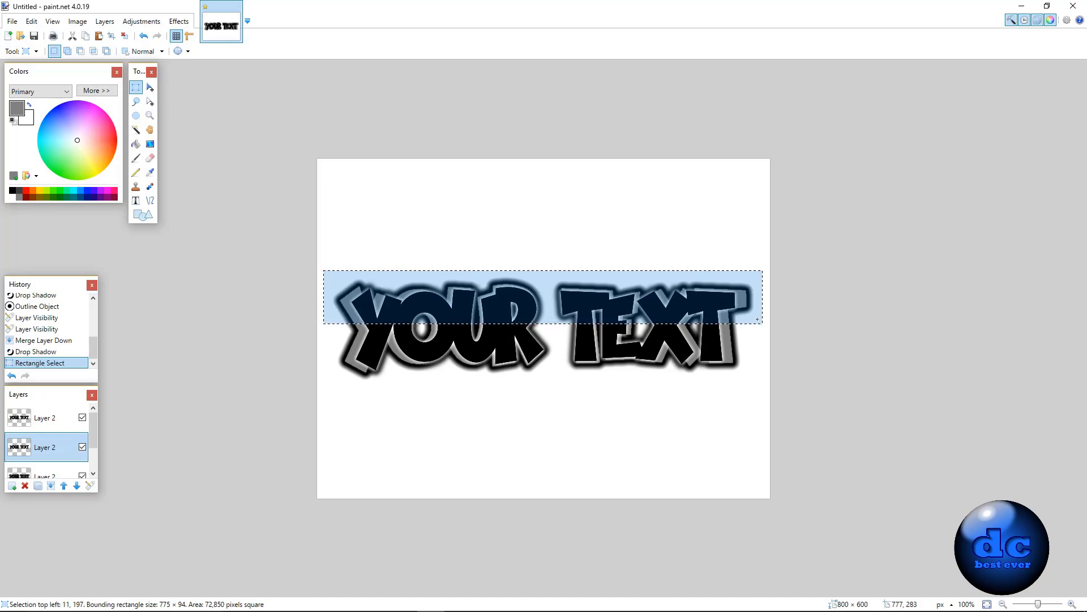
Raise Hue / Saturation Lightness on the selected top half, hide the top Layer 2, and deselect.
left_click(143, 22)
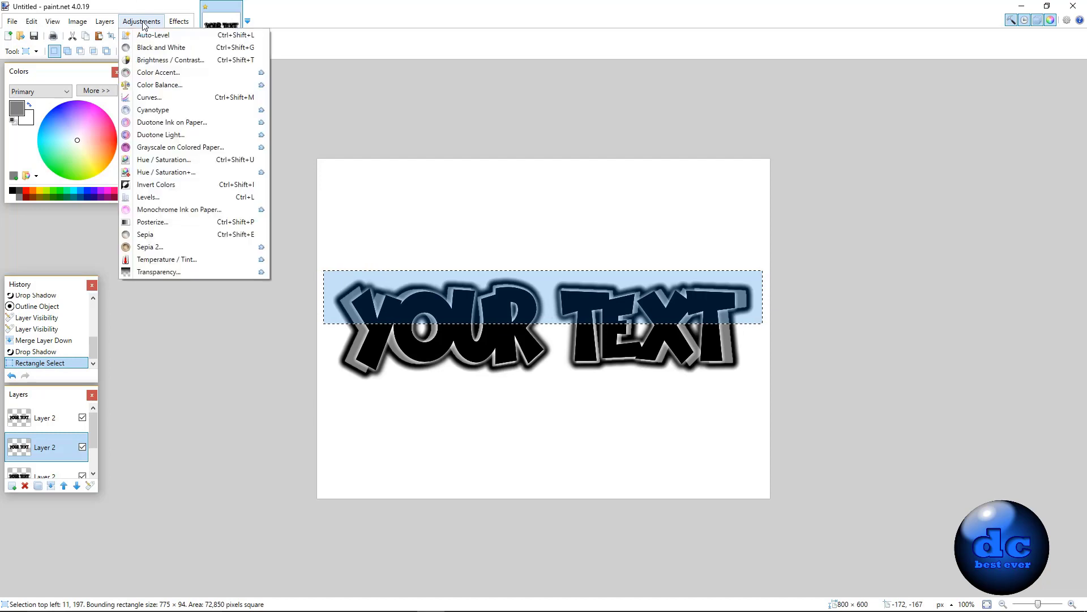
left_click(182, 161)
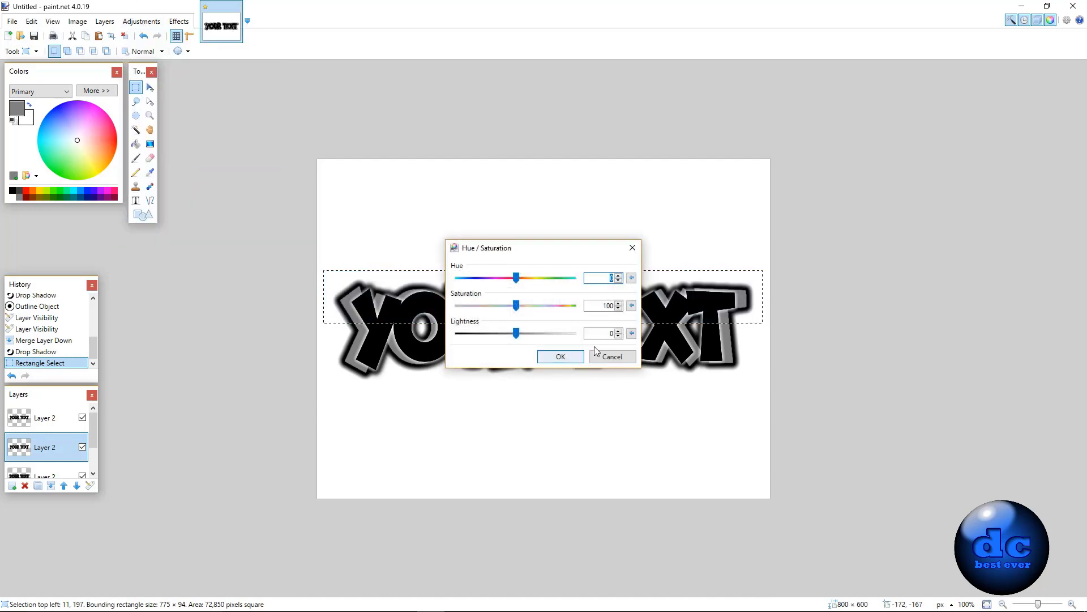
left_click_drag(517, 337, 536, 338)
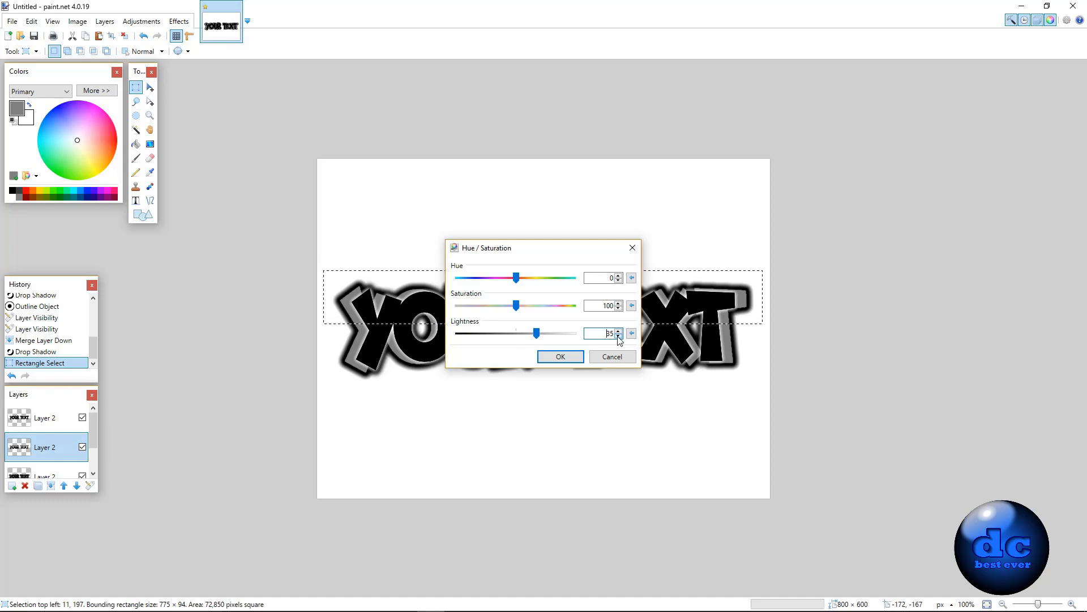
left_click(561, 357)
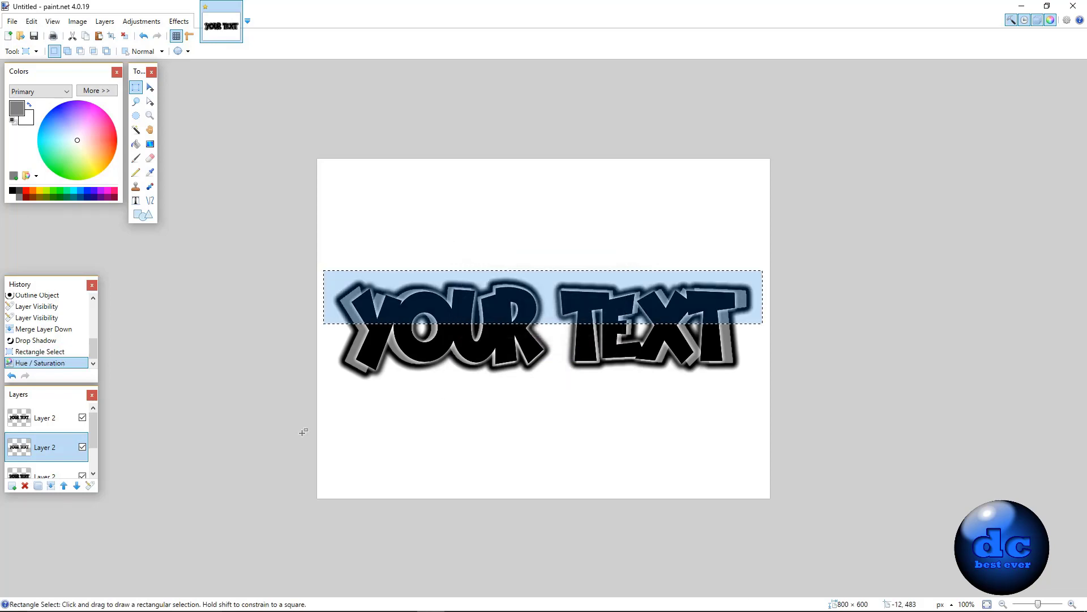
left_click(82, 418)
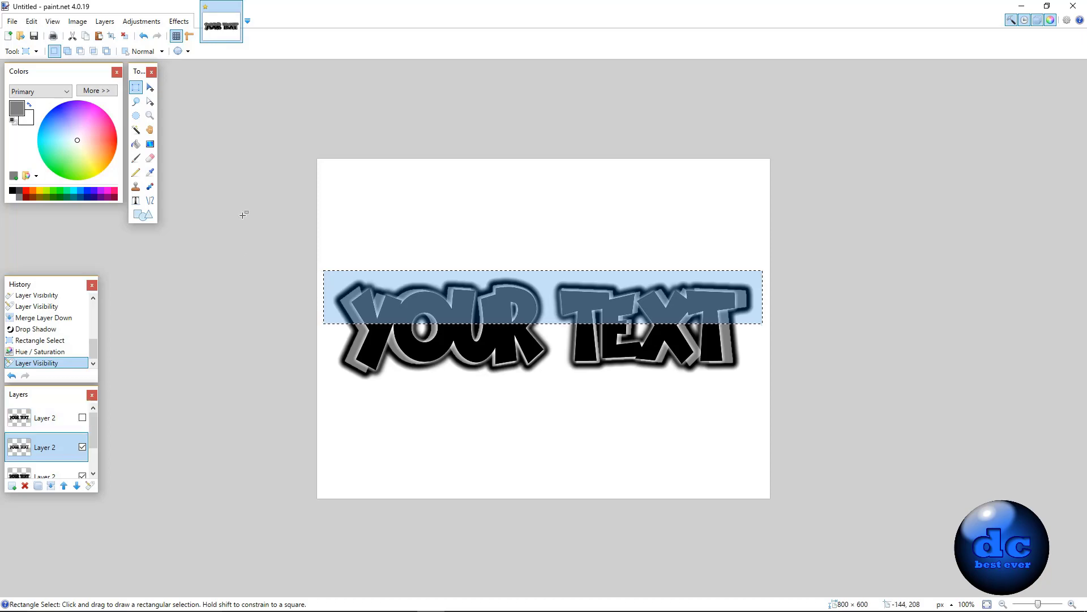
left_click(124, 37)
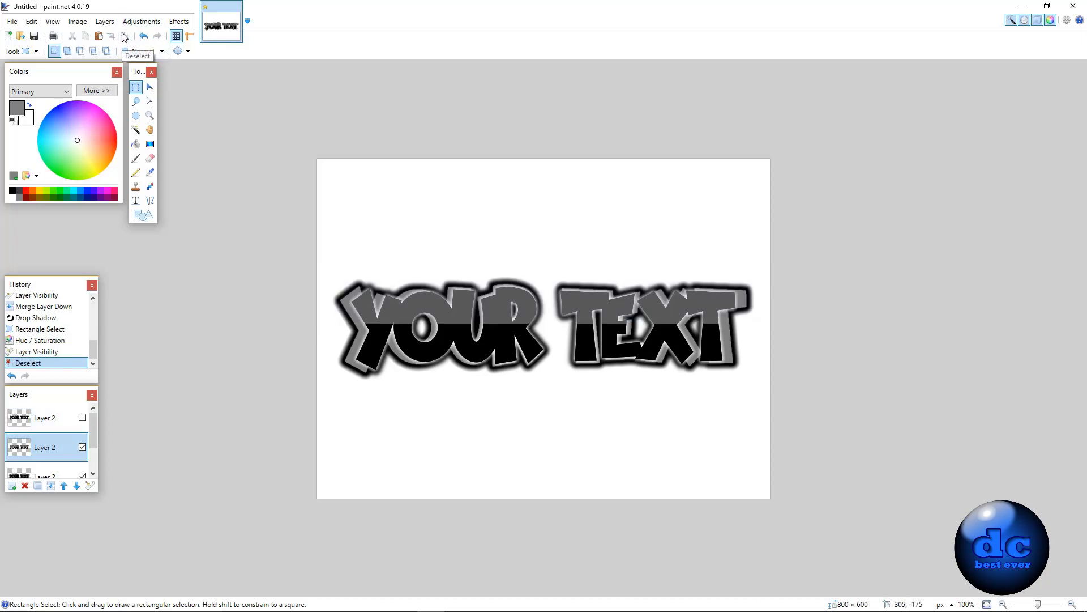